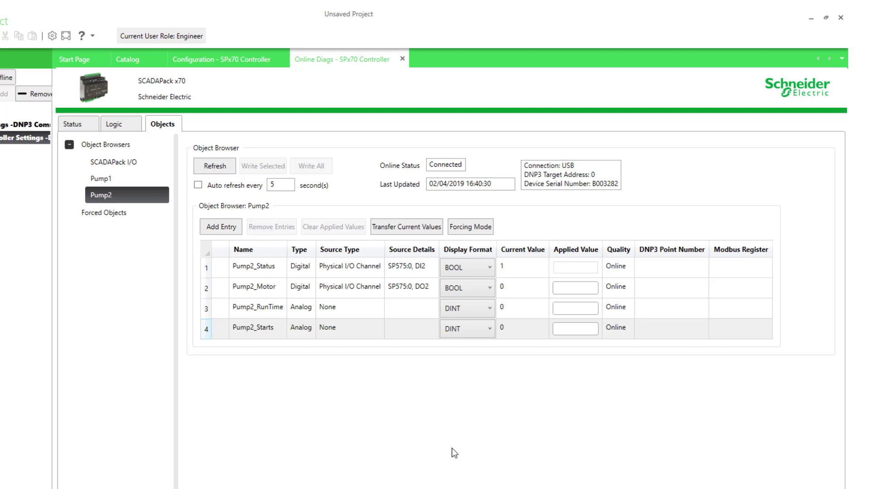
Open the Local Physical I/O module settings in the controller configuration.
{"action": "left_click", "coordinate": [252, 62]}
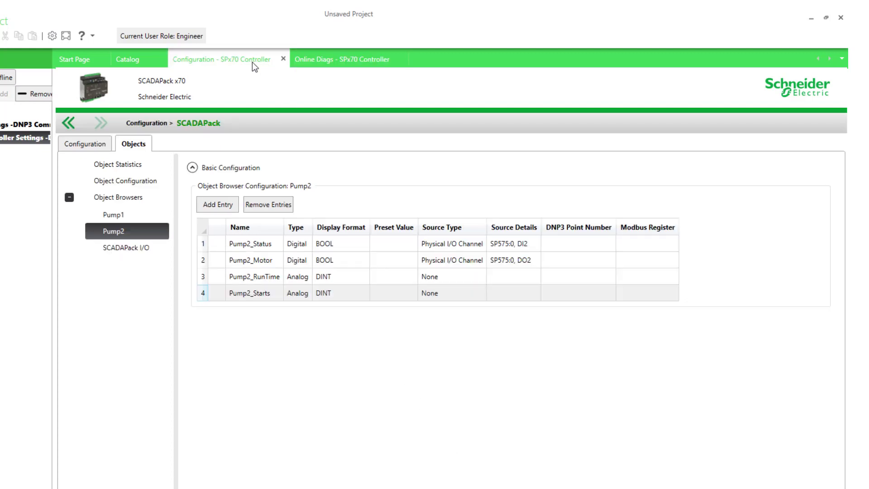
{"action": "left_click", "coordinate": [101, 146]}
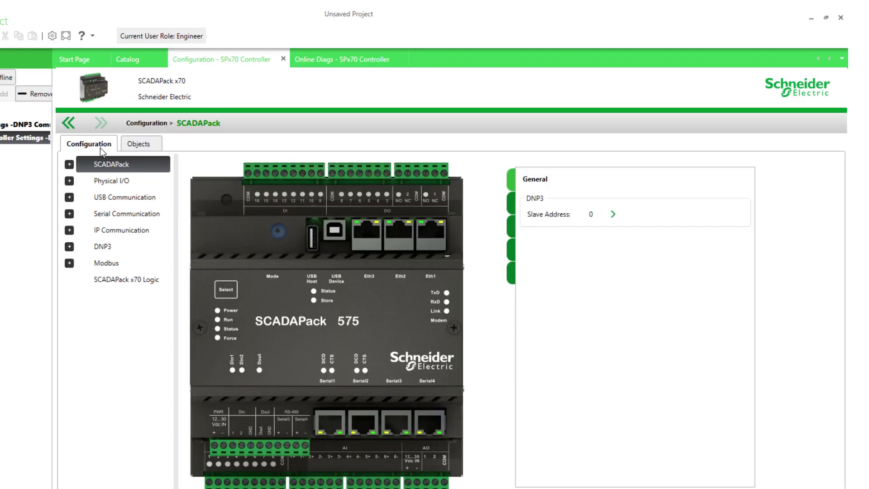
{"action": "left_click", "coordinate": [101, 183]}
{"action": "left_click", "coordinate": [70, 181]}
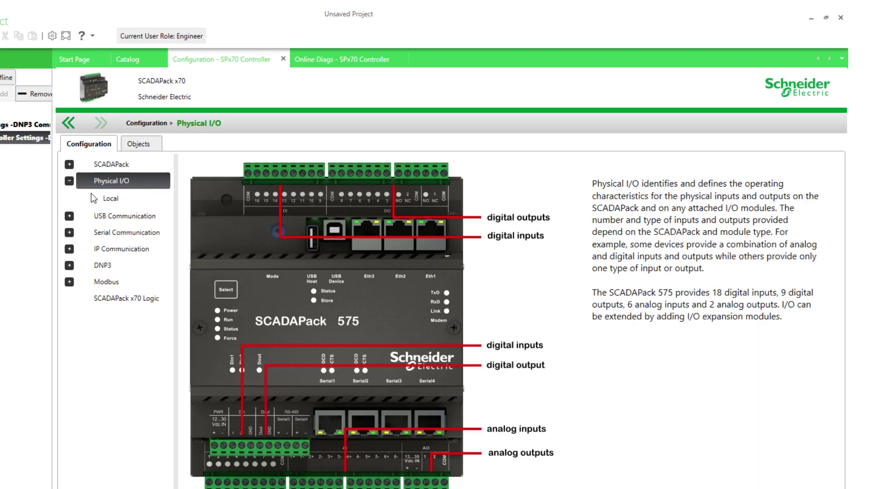
{"action": "left_click", "coordinate": [107, 200]}
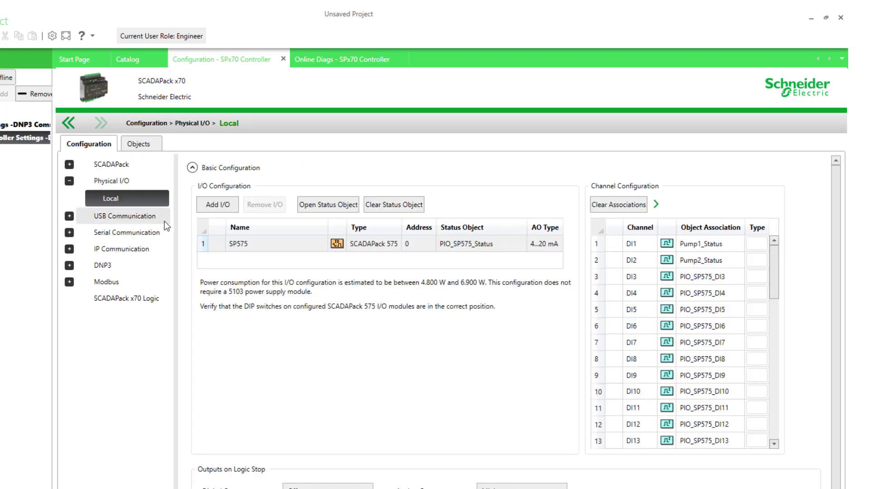
Add a 5304 Analog Out module and rename it from Module1 to 5304.
{"action": "left_click", "coordinate": [213, 206]}
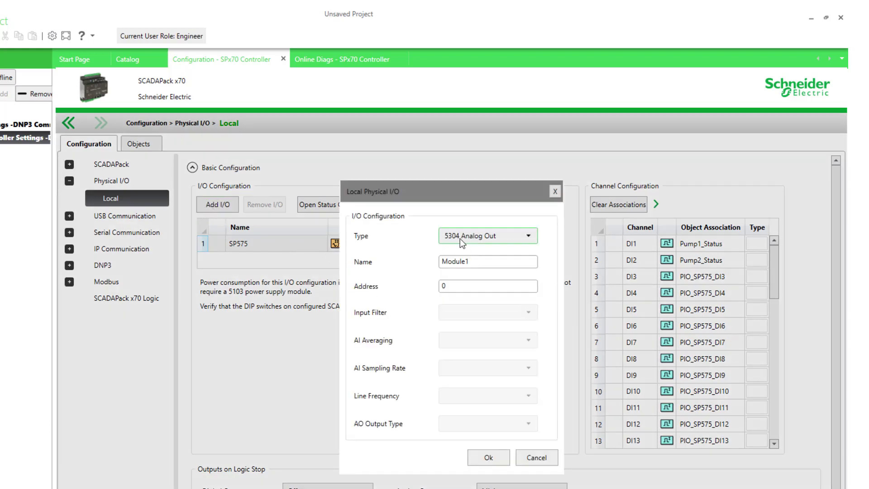
{"action": "left_click", "coordinate": [470, 262]}
{"action": "double_click", "coordinate": [452, 262]}
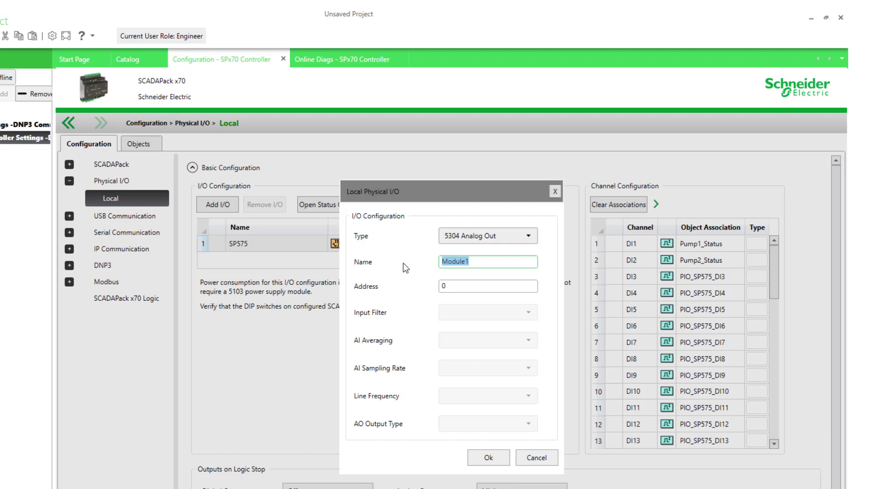
{"action": "type", "text": "5304"}
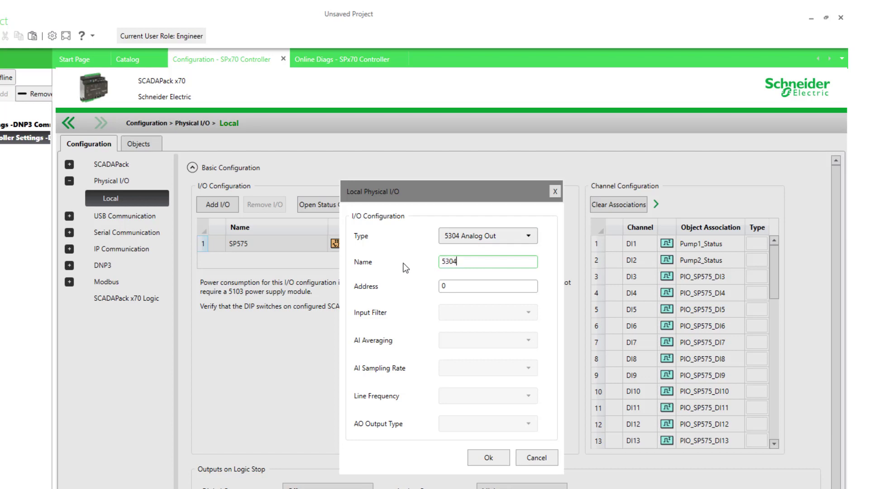
Confirm the 5304 module with automatically created AO0–AO3 channel objects.
{"action": "left_click", "coordinate": [492, 458]}
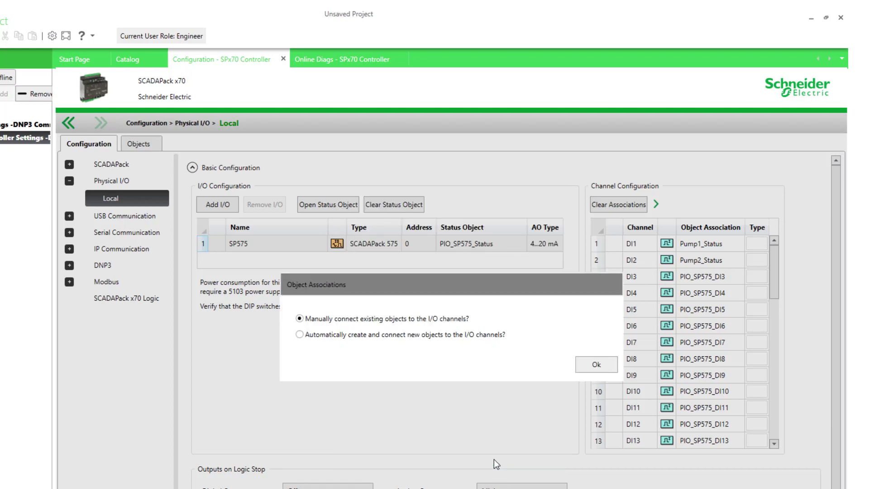
{"action": "left_click", "coordinate": [324, 338]}
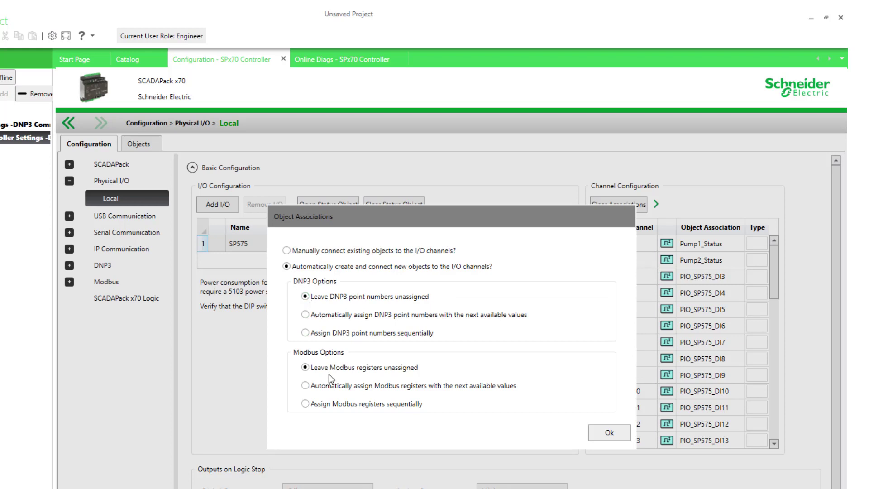
{"action": "left_click", "coordinate": [603, 433]}
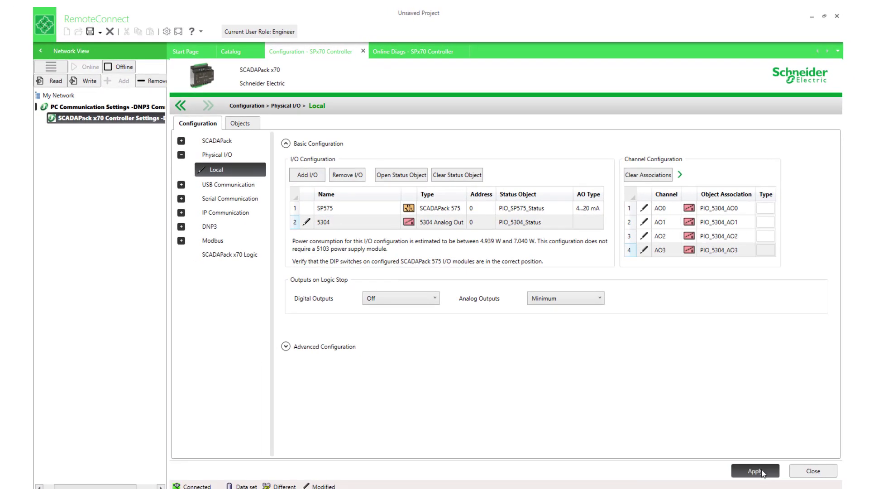
Apply the configuration and write it to the controller, dismissing the success message.
{"action": "left_click", "coordinate": [761, 476]}
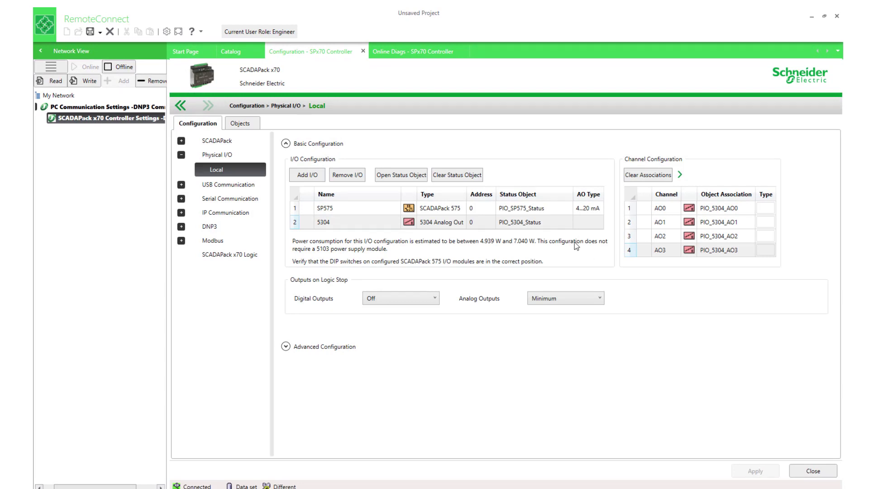
{"action": "left_click", "coordinate": [80, 84]}
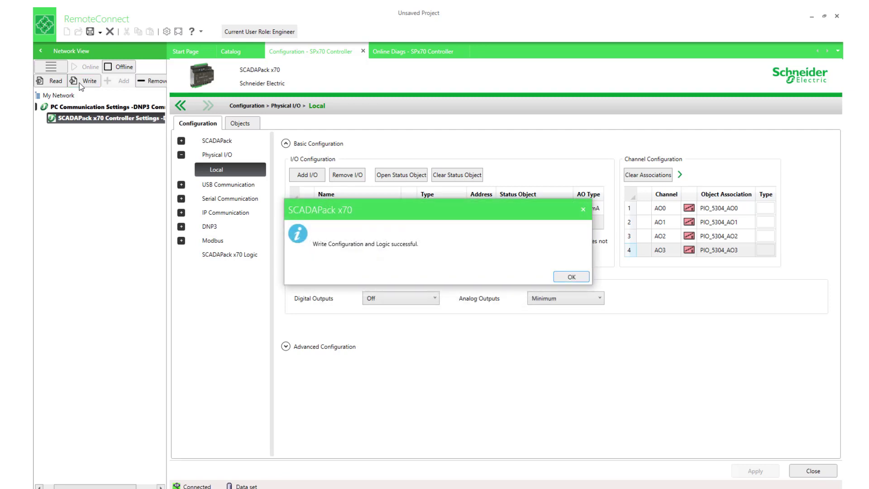
{"action": "left_click", "coordinate": [572, 277]}
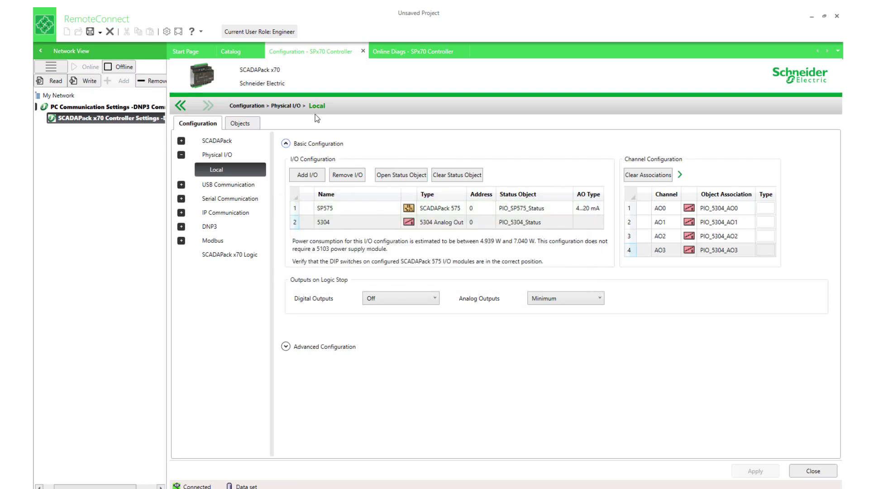
On the Objects page, add a new object browser named 5304.
{"action": "left_click", "coordinate": [230, 126]}
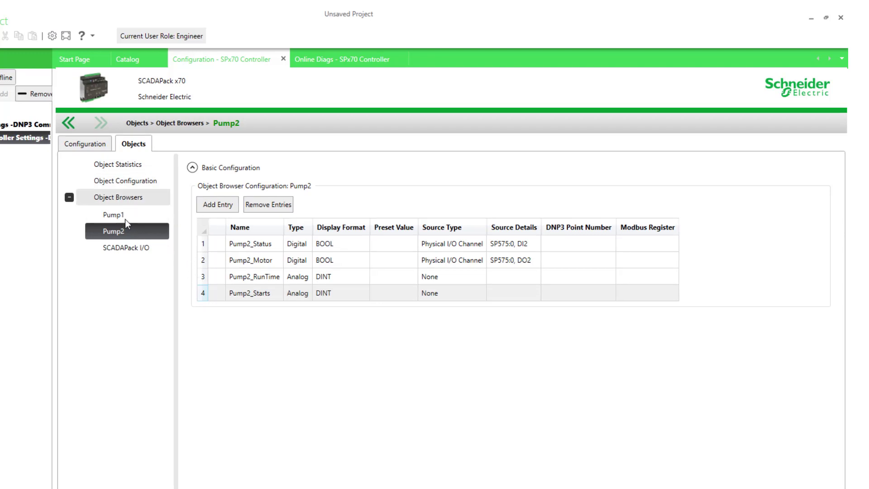
{"action": "left_click", "coordinate": [129, 247]}
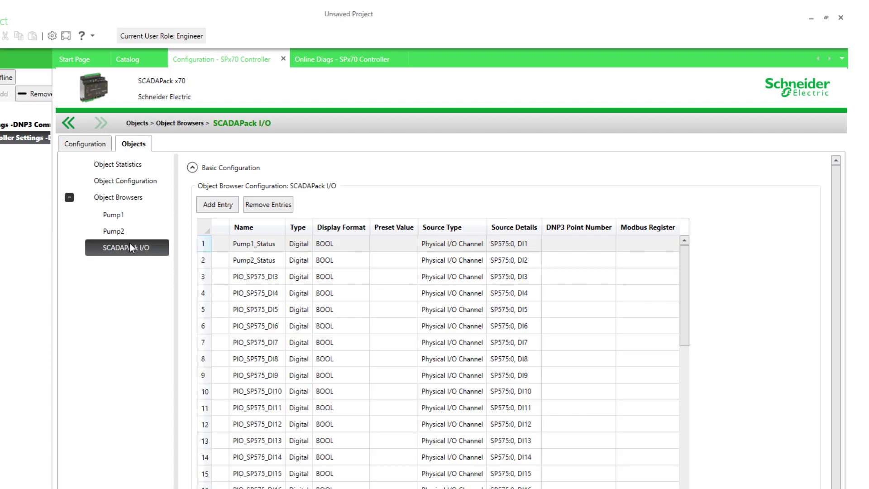
{"action": "left_click", "coordinate": [130, 197]}
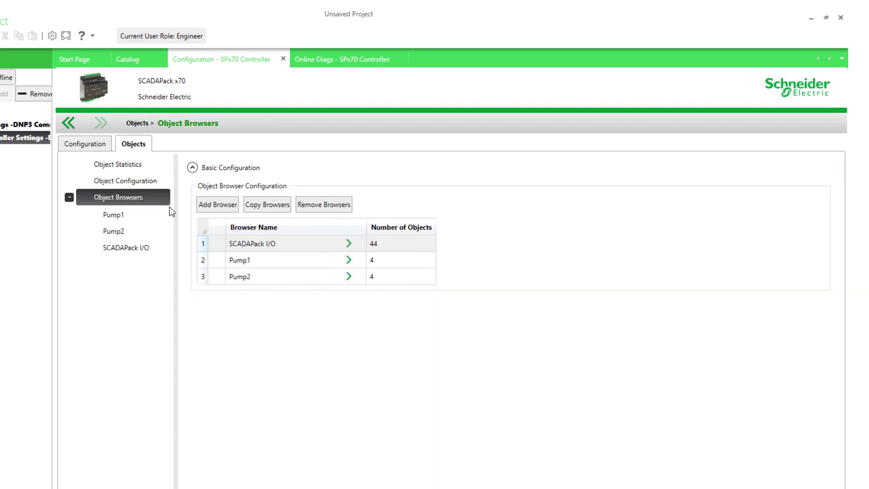
{"action": "left_click", "coordinate": [216, 208]}
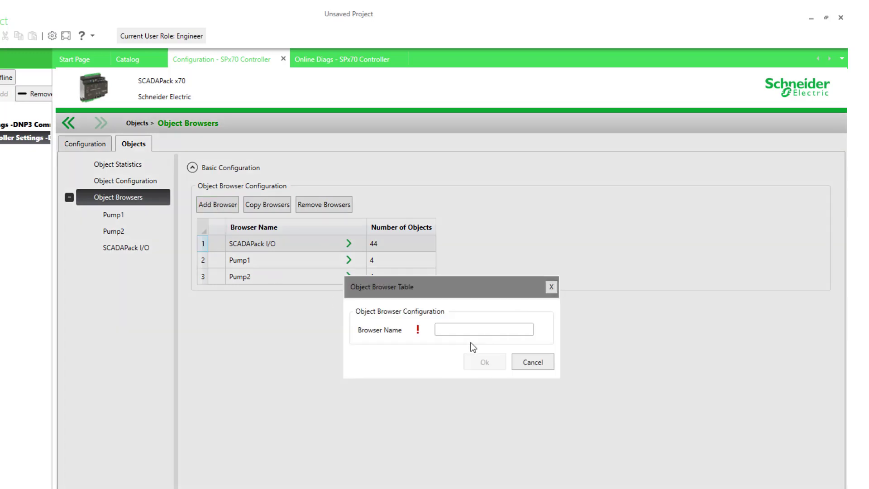
{"action": "left_click", "coordinate": [520, 330]}
{"action": "type", "text": "5304"}
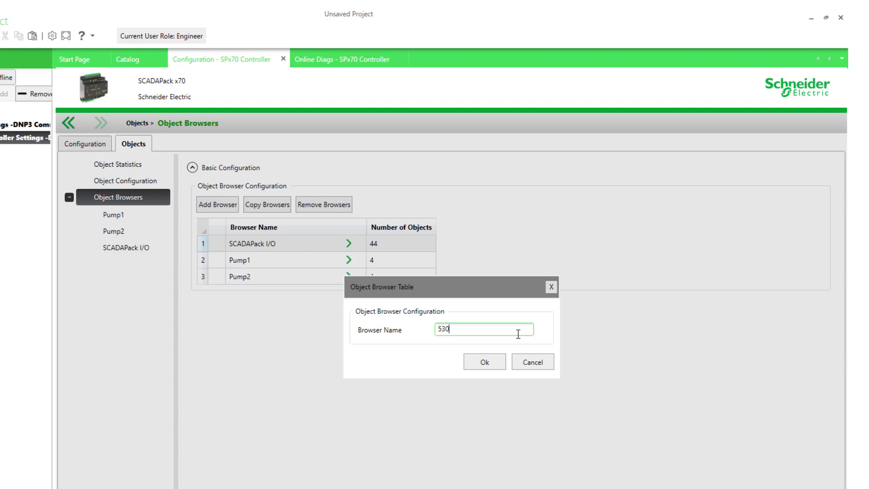
{"action": "left_click", "coordinate": [493, 367]}
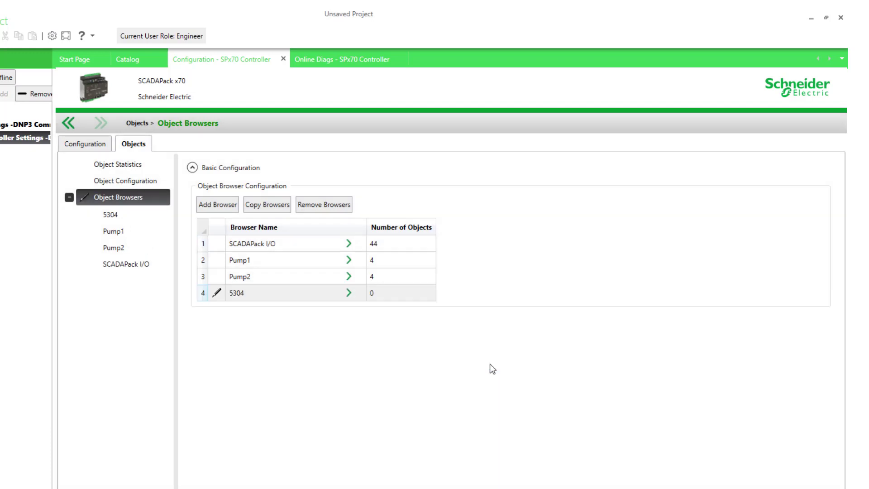
Add every object from group PIO_5304 (AO0–AO3 and Status) to the 5304 browser.
{"action": "left_click", "coordinate": [349, 293]}
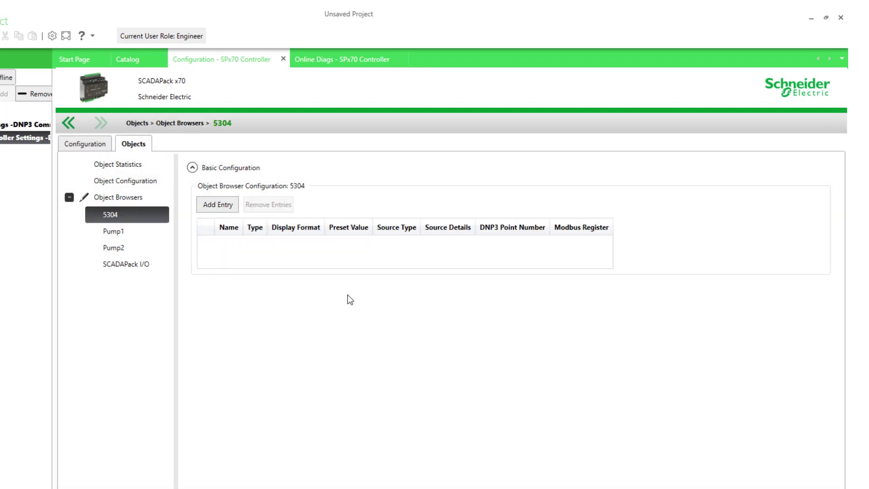
{"action": "left_click", "coordinate": [229, 209]}
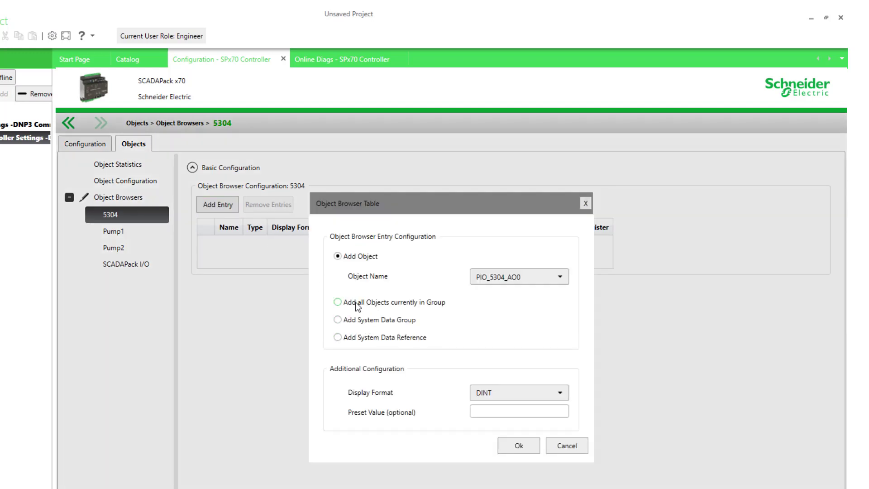
{"action": "left_click", "coordinate": [348, 302]}
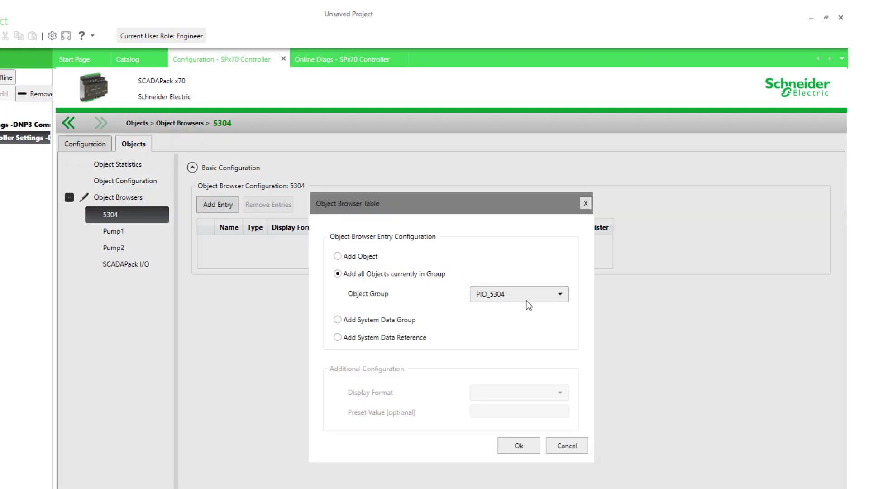
{"action": "left_click", "coordinate": [557, 296]}
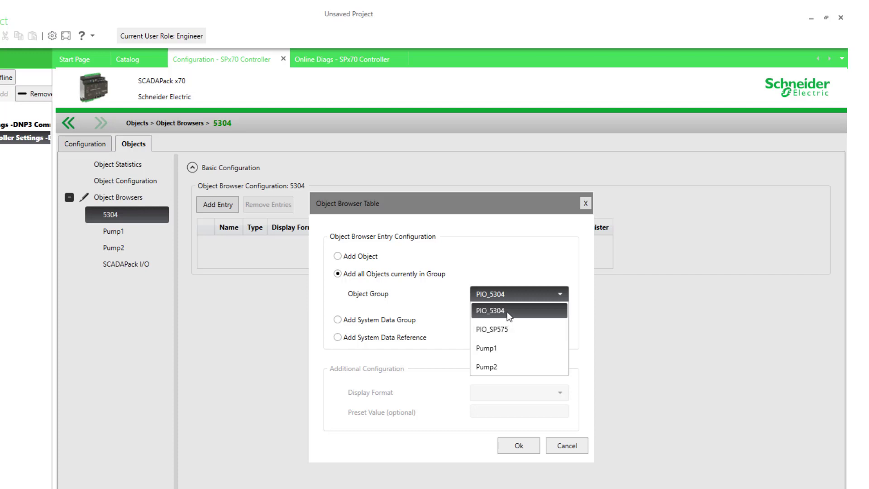
{"action": "left_click", "coordinate": [507, 311]}
{"action": "left_click", "coordinate": [516, 445]}
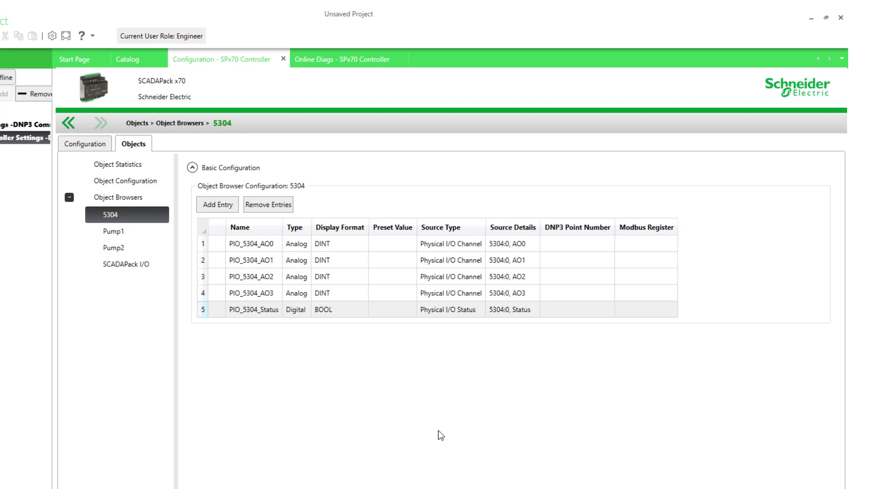
Review the SCADAPack I/O browser's Pump status and digital input entries.
{"action": "left_click", "coordinate": [150, 267]}
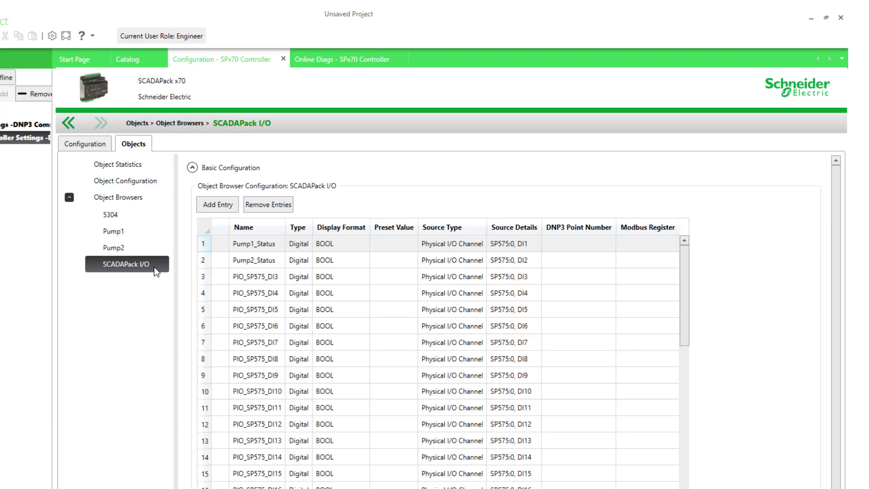
{"action": "scroll", "coordinate": [261, 298], "scroll_direction": "down", "scroll_amount": 6}
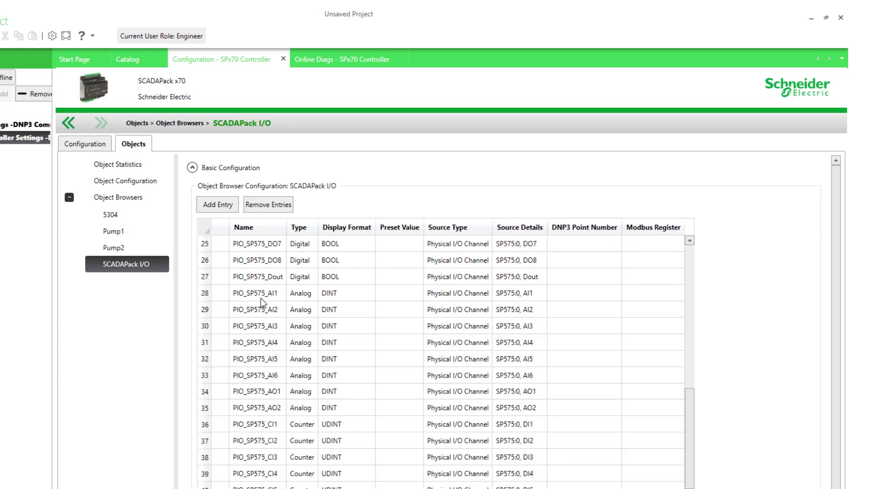
{"action": "scroll", "coordinate": [259, 300], "scroll_direction": "up", "scroll_amount": 5}
{"action": "scroll", "coordinate": [258, 301], "scroll_direction": "up", "scroll_amount": 1}
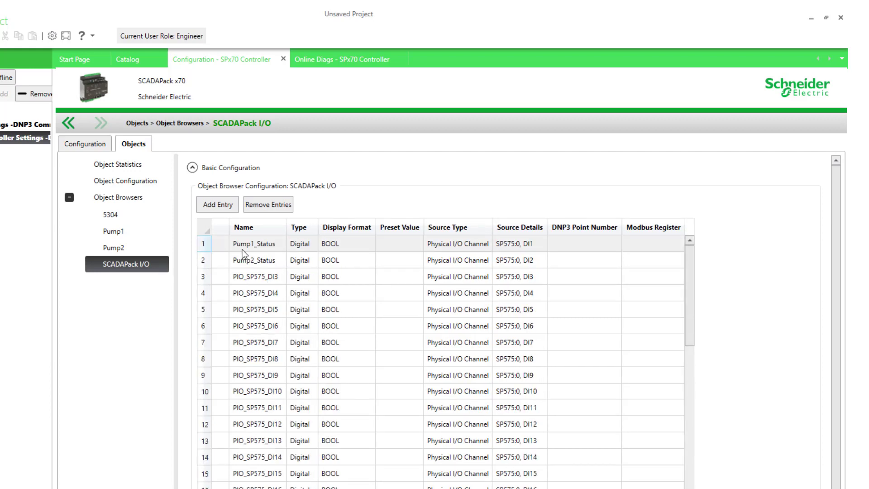
Add the PIO_5304 group objects to SCADAPack I/O, then compare with the 5304 browser.
{"action": "left_click", "coordinate": [223, 208]}
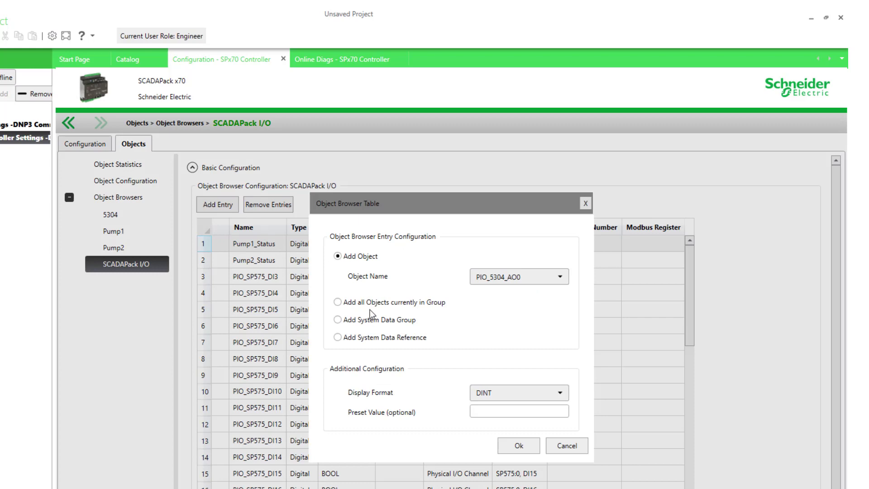
{"action": "left_click", "coordinate": [370, 306]}
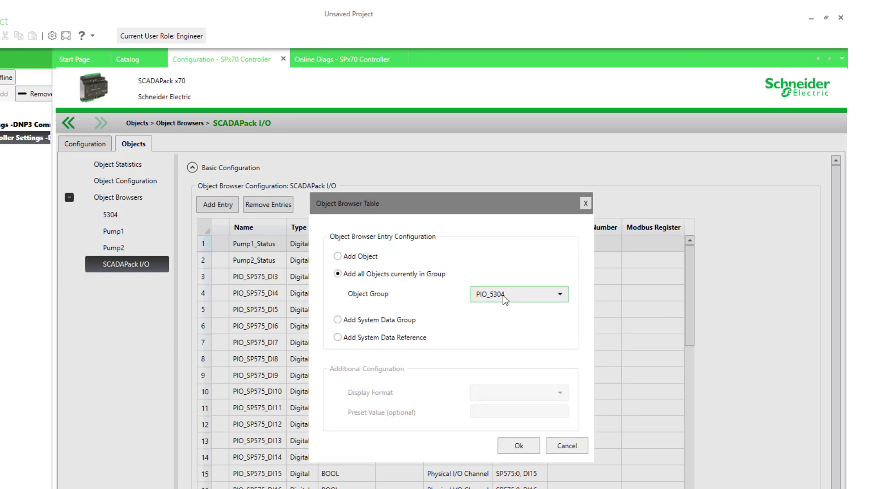
{"action": "left_click", "coordinate": [520, 445]}
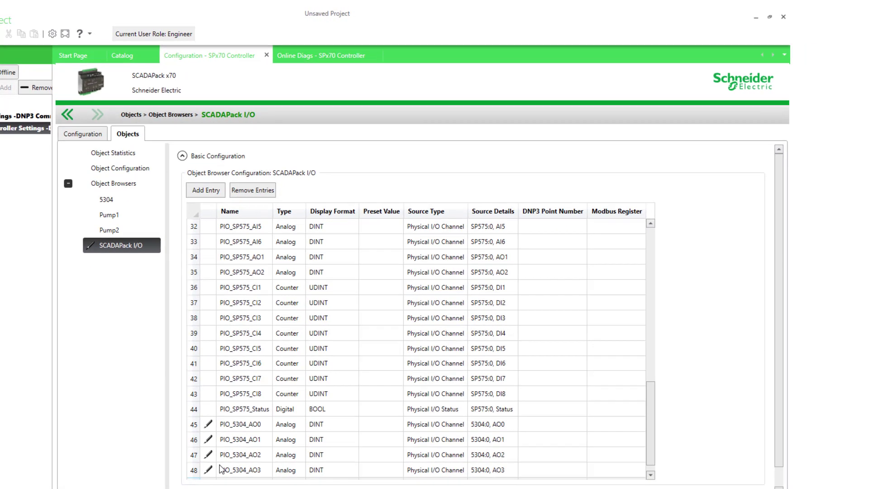
{"action": "left_click", "coordinate": [110, 199]}
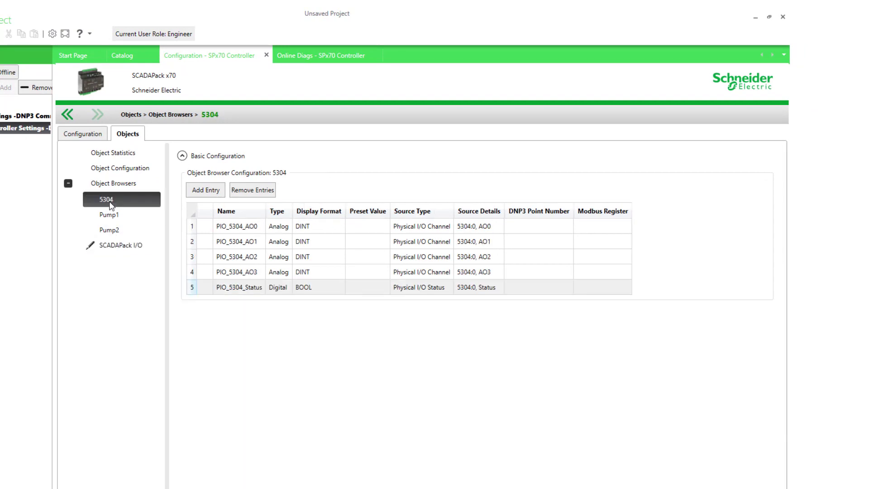
{"action": "left_click", "coordinate": [118, 245]}
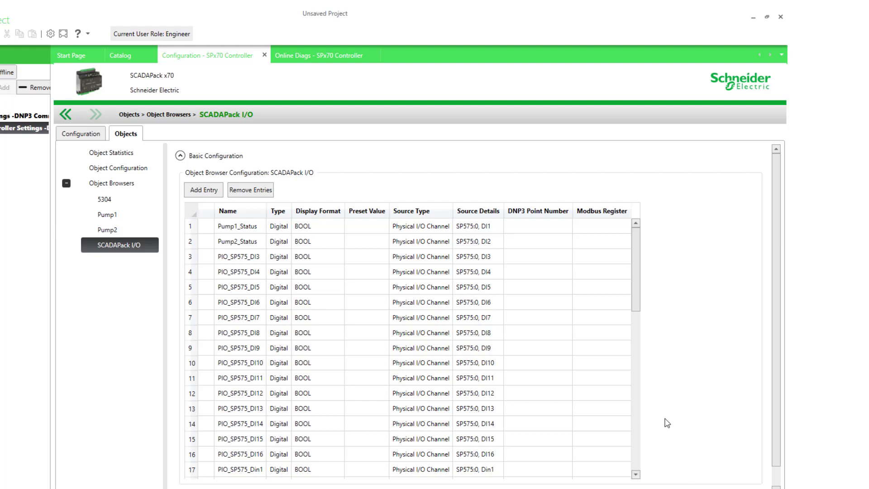
Show the SPx70 Controller's logic status under Online Diags > Status > Logic.
{"action": "left_click", "coordinate": [313, 59]}
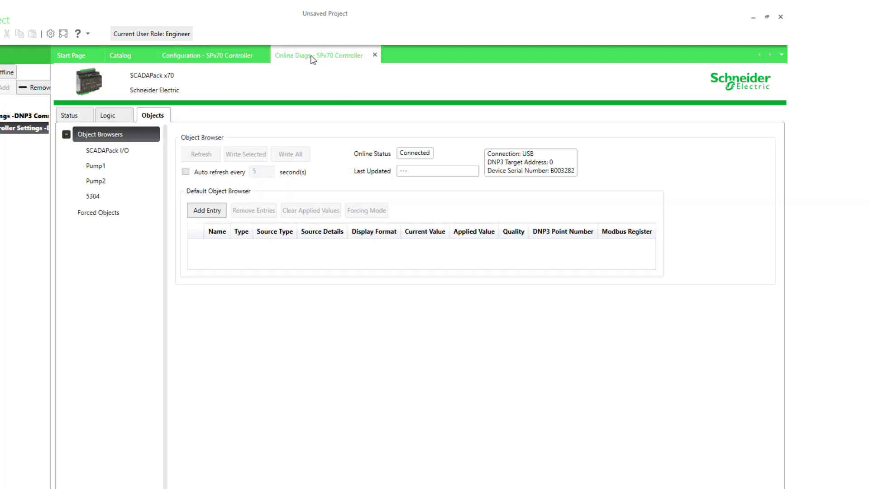
{"action": "left_click", "coordinate": [78, 116]}
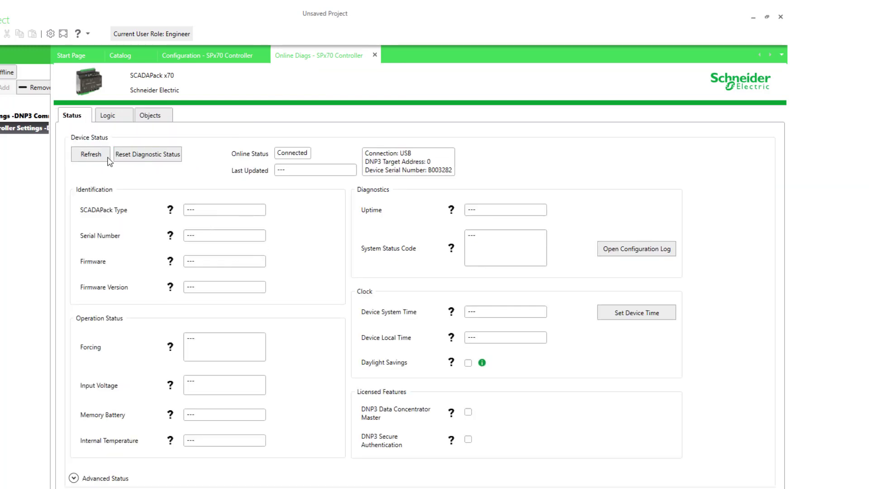
{"action": "left_click", "coordinate": [116, 118]}
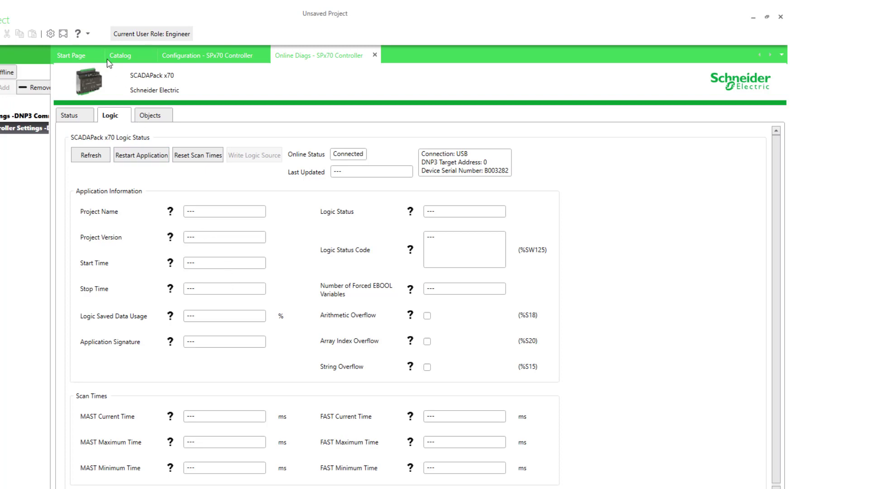
Open the x70 documentation, search for System and open the System Data topic.
{"action": "left_click", "coordinate": [88, 34]}
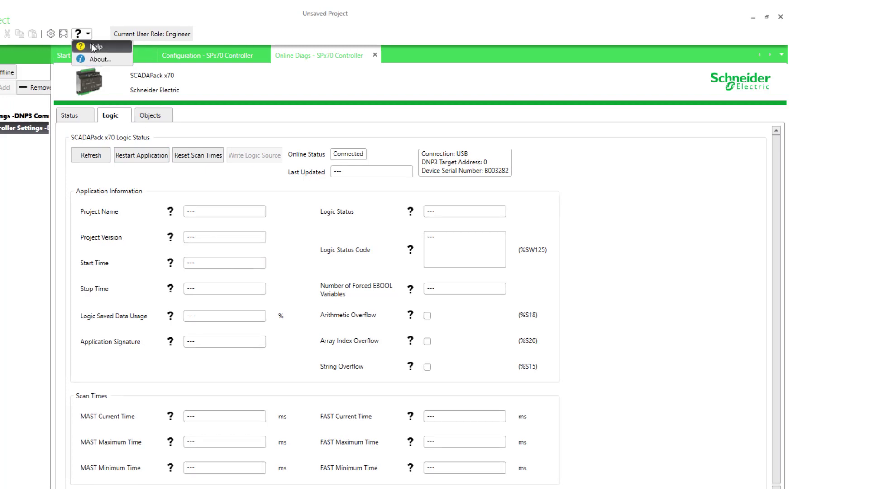
{"action": "left_click", "coordinate": [78, 43]}
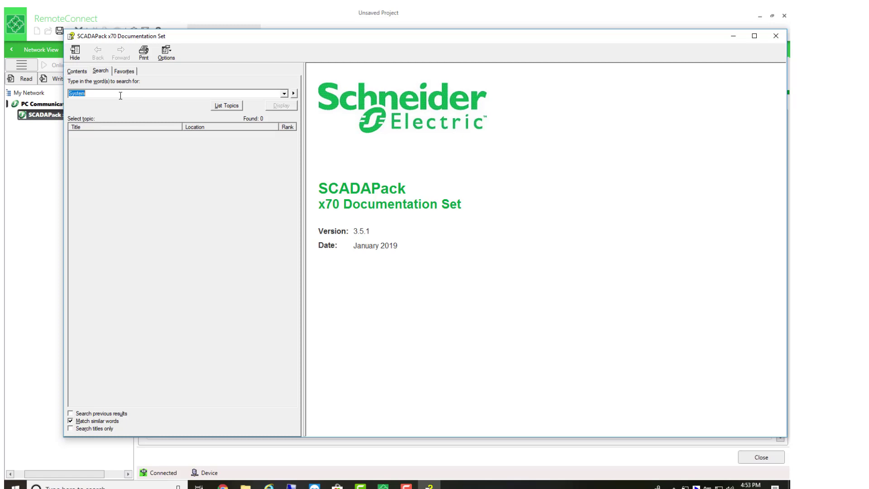
{"action": "key", "text": "Return"}
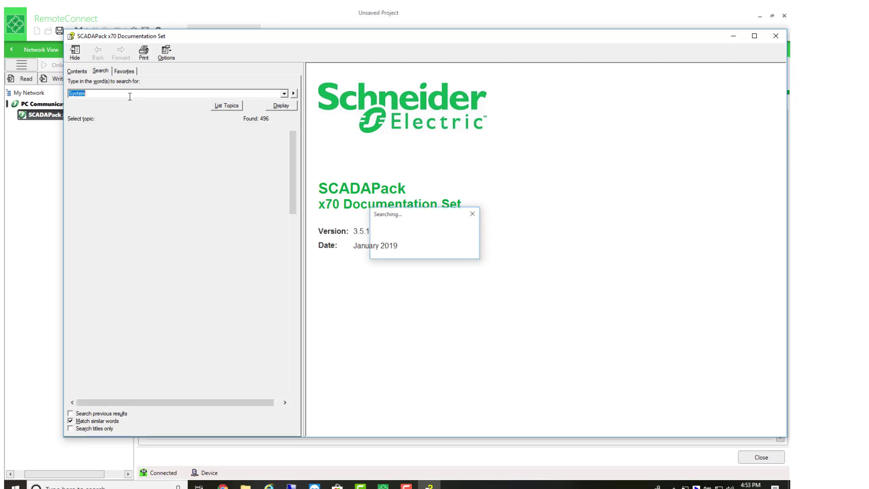
{"action": "double_click", "coordinate": [93, 183]}
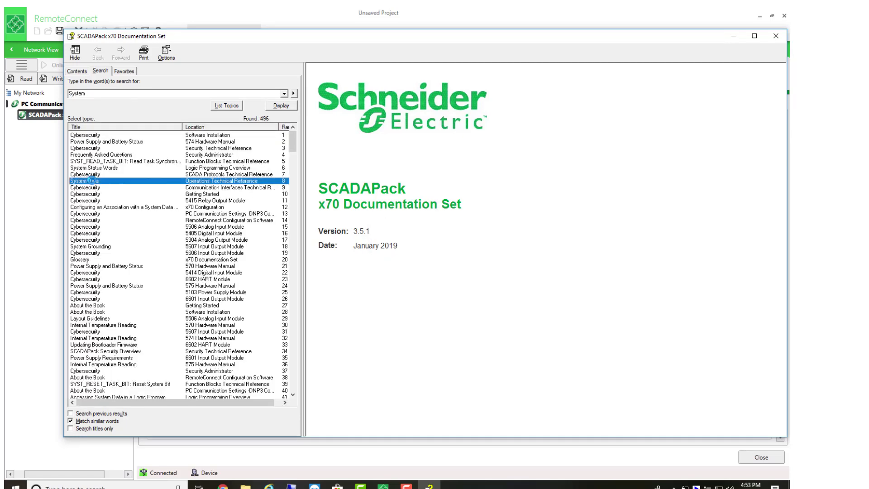
{"action": "scroll", "coordinate": [99, 184], "scroll_direction": "down", "scroll_amount": 1}
{"action": "scroll", "coordinate": [387, 295], "scroll_direction": "down", "scroll_amount": 6}
{"action": "scroll", "coordinate": [387, 295], "scroll_direction": "down", "scroll_amount": 2}
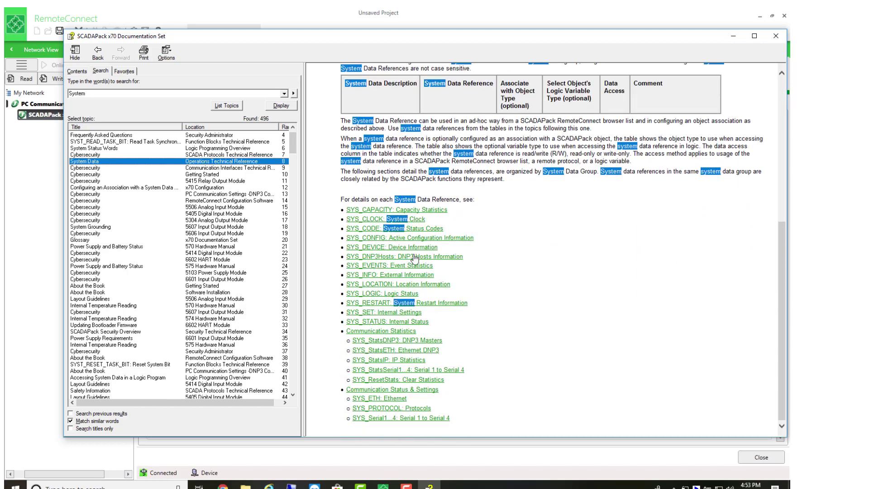
Read the SYS_CAPACITY and SYS_CONFIG reference pages from System Data.
{"action": "left_click", "coordinate": [372, 210]}
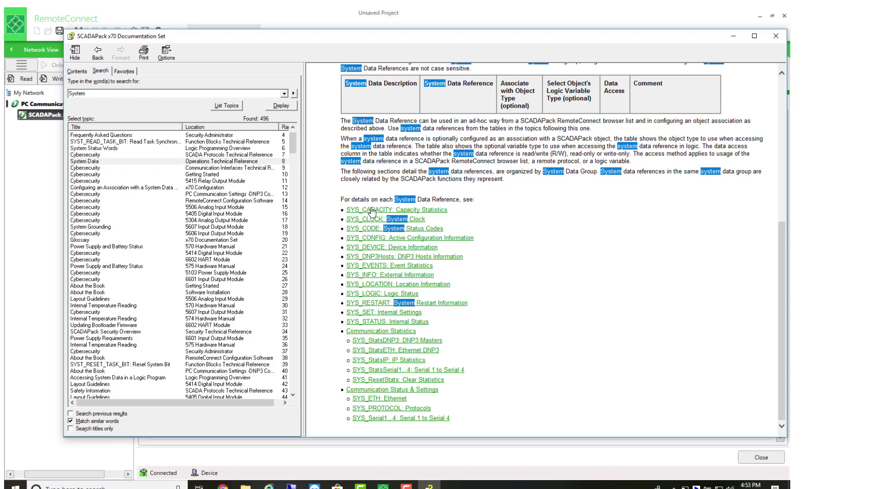
{"action": "scroll", "coordinate": [472, 265], "scroll_direction": "down", "scroll_amount": 3}
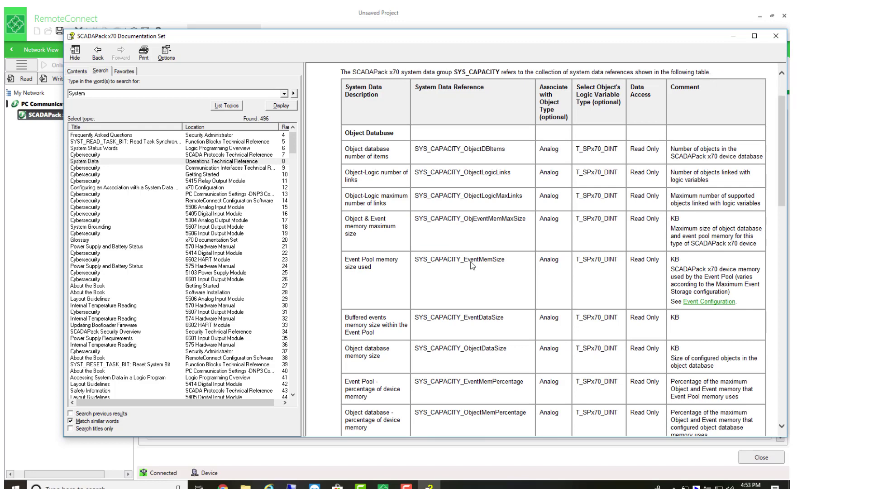
{"action": "scroll", "coordinate": [472, 265], "scroll_direction": "down", "scroll_amount": 4}
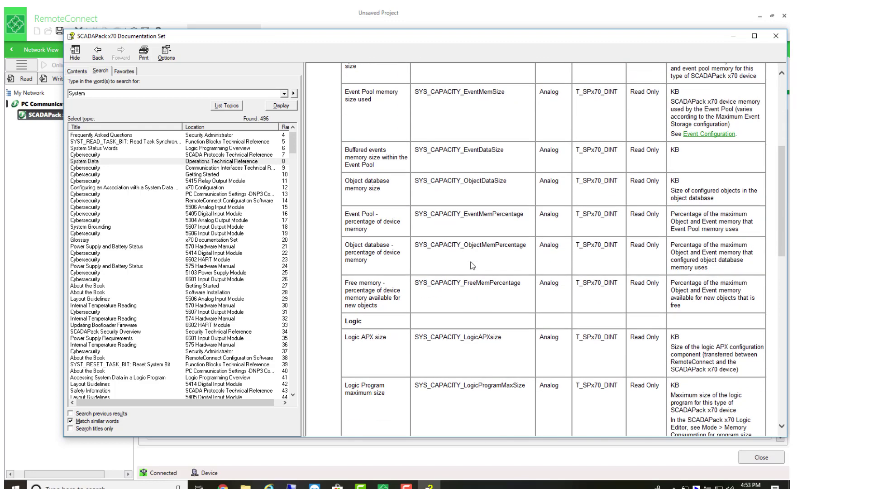
{"action": "scroll", "coordinate": [472, 265], "scroll_direction": "up", "scroll_amount": 6}
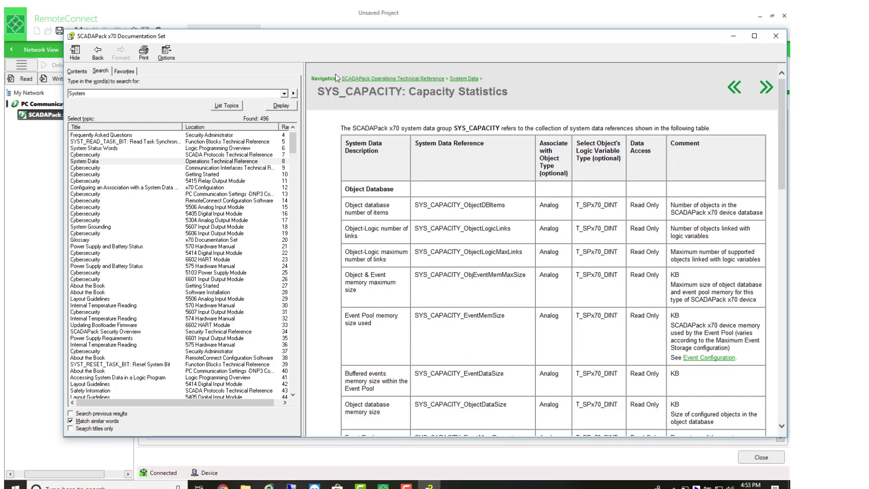
{"action": "left_click", "coordinate": [457, 79]}
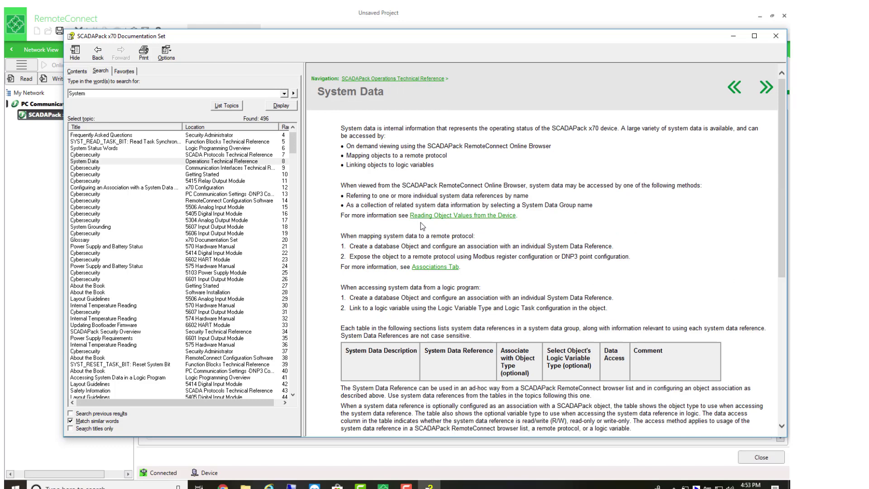
{"action": "scroll", "coordinate": [420, 222], "scroll_direction": "down", "scroll_amount": 6}
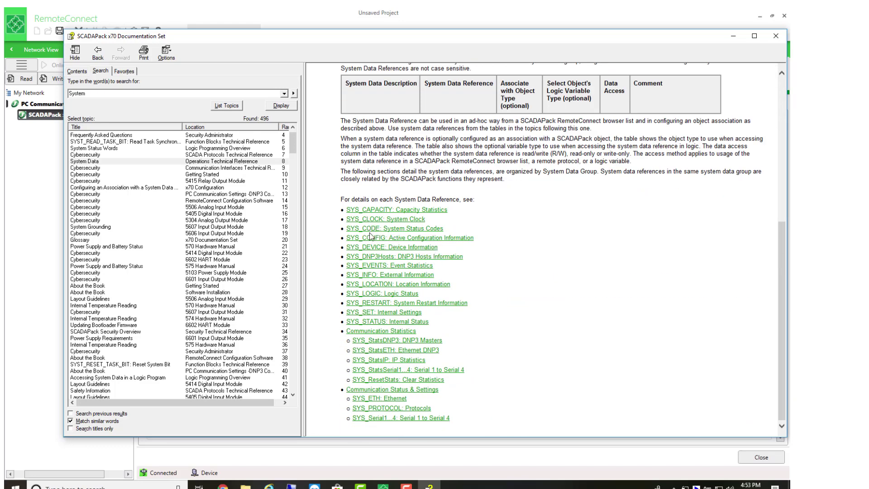
{"action": "left_click", "coordinate": [370, 238]}
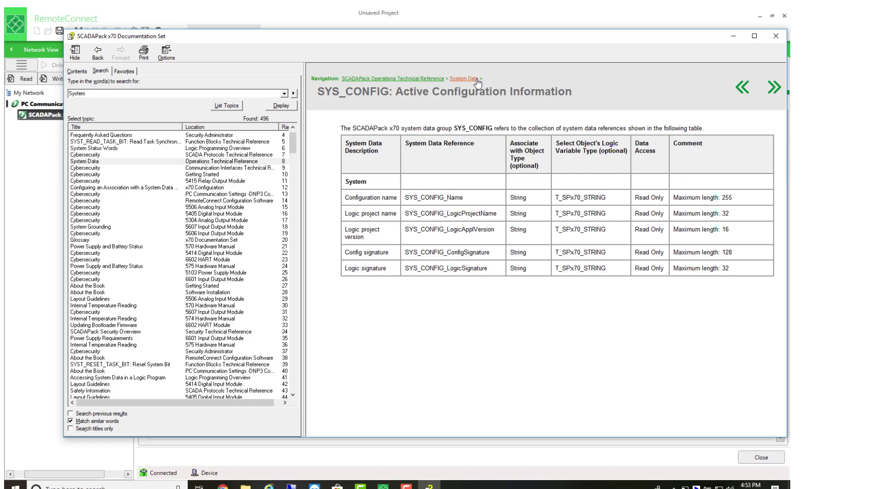
{"action": "left_click", "coordinate": [464, 79]}
Read the SYS_INFO external information reference page.
{"action": "scroll", "coordinate": [402, 299], "scroll_direction": "down", "scroll_amount": 10}
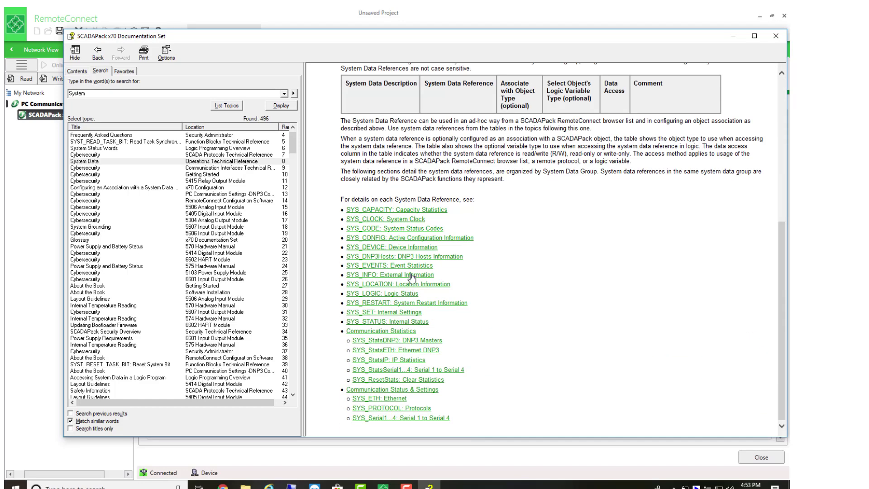
{"action": "left_click", "coordinate": [368, 274]}
{"action": "scroll", "coordinate": [573, 245], "scroll_direction": "down", "scroll_amount": 3}
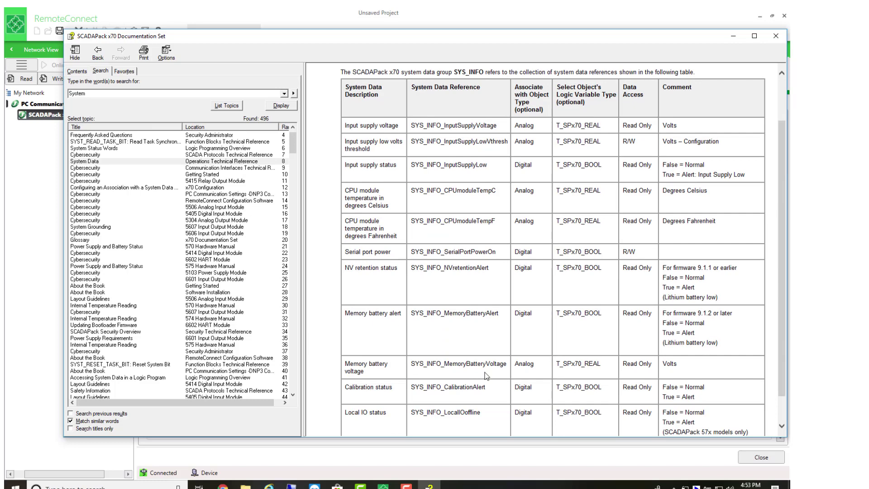
{"action": "scroll", "coordinate": [481, 380], "scroll_direction": "down", "scroll_amount": 2}
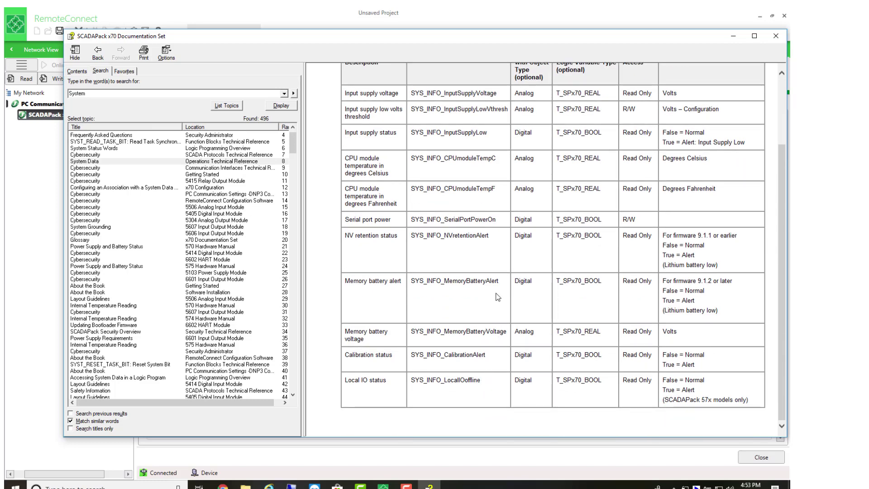
{"action": "scroll", "coordinate": [548, 280], "scroll_direction": "up", "scroll_amount": 3}
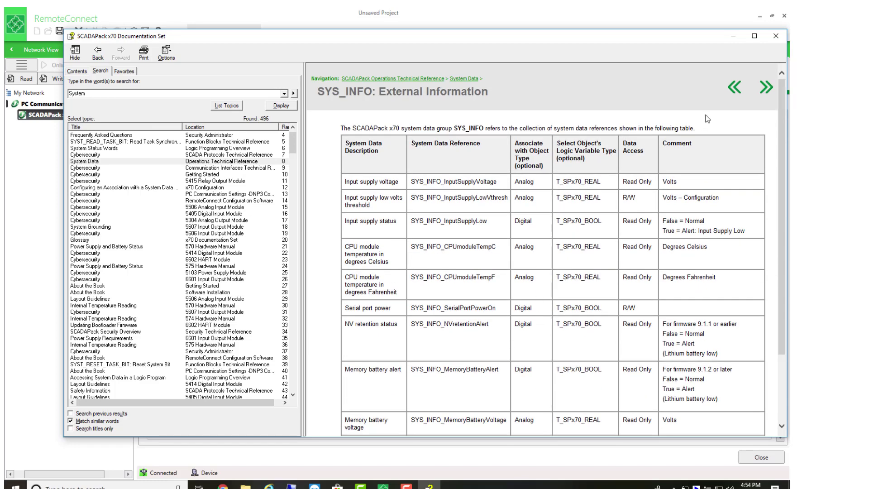
Go to the SYS_CLOCK: System Clock reference page.
{"action": "left_click", "coordinate": [462, 79]}
{"action": "scroll", "coordinate": [430, 262], "scroll_direction": "down", "scroll_amount": 3}
{"action": "scroll", "coordinate": [420, 275], "scroll_direction": "down", "scroll_amount": 5}
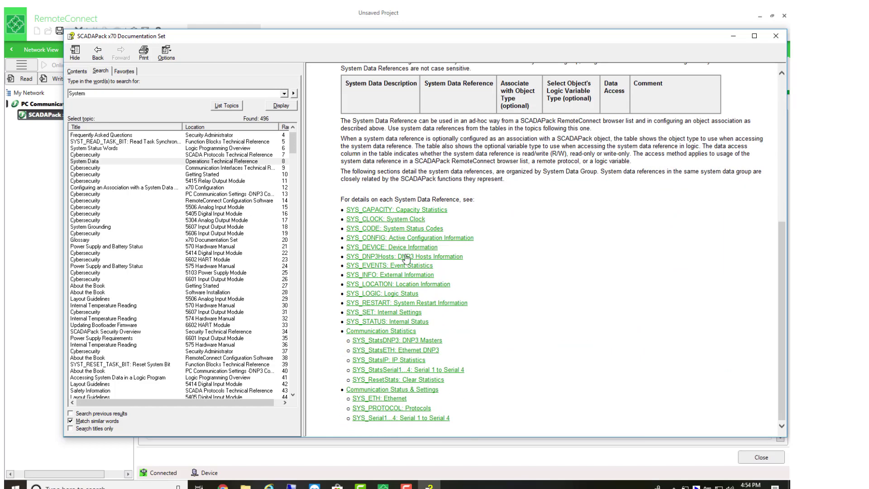
{"action": "left_click", "coordinate": [374, 222]}
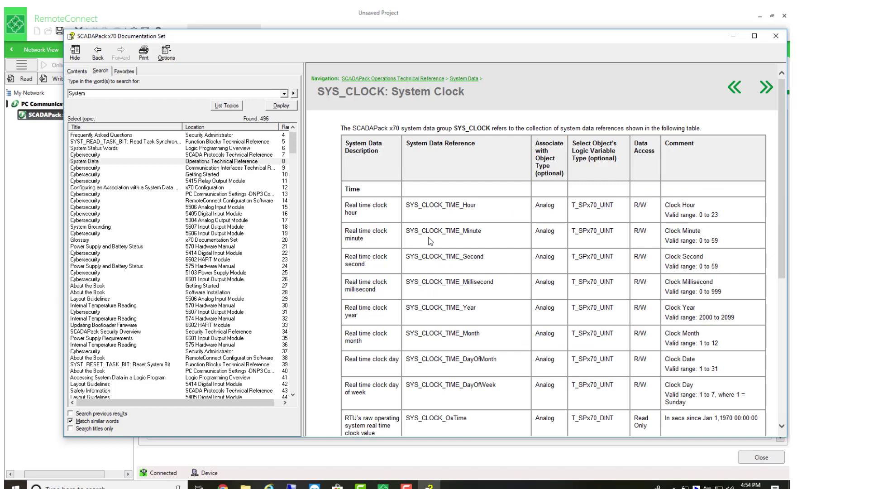
{"action": "scroll", "coordinate": [437, 237], "scroll_direction": "down", "scroll_amount": 5}
{"action": "scroll", "coordinate": [439, 240], "scroll_direction": "up", "scroll_amount": 5}
Back in RemoteConnect, add an object browser named System Clock and open its entry table.
{"action": "left_click", "coordinate": [43, 272]}
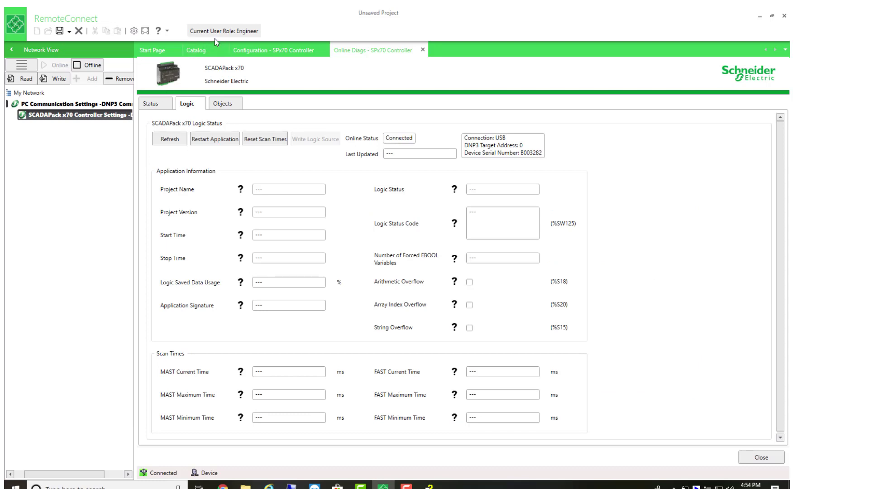
{"action": "left_click", "coordinate": [257, 49]}
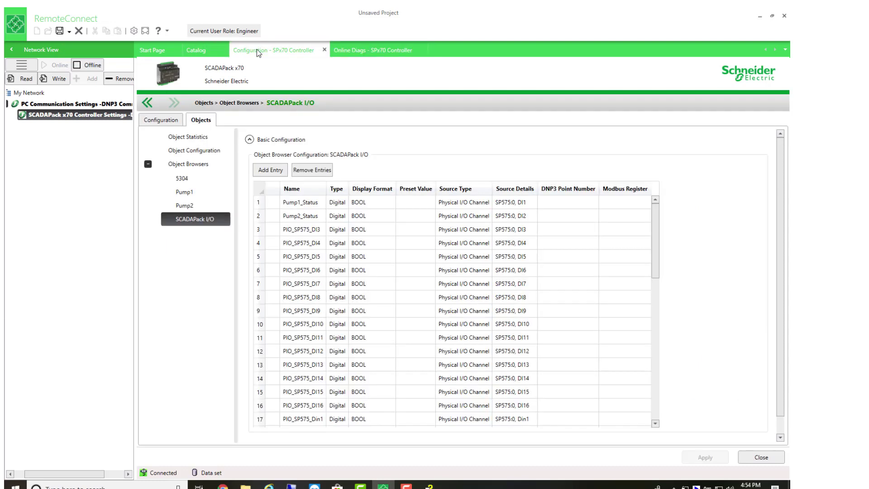
{"action": "left_click", "coordinate": [197, 164]}
{"action": "left_click", "coordinate": [270, 170]}
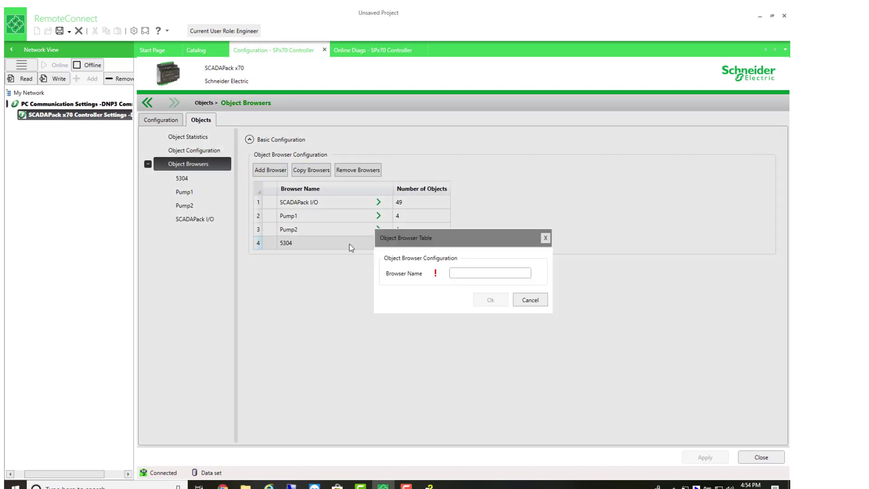
{"action": "left_click", "coordinate": [457, 270]}
{"action": "type", "text": "System Clo"}
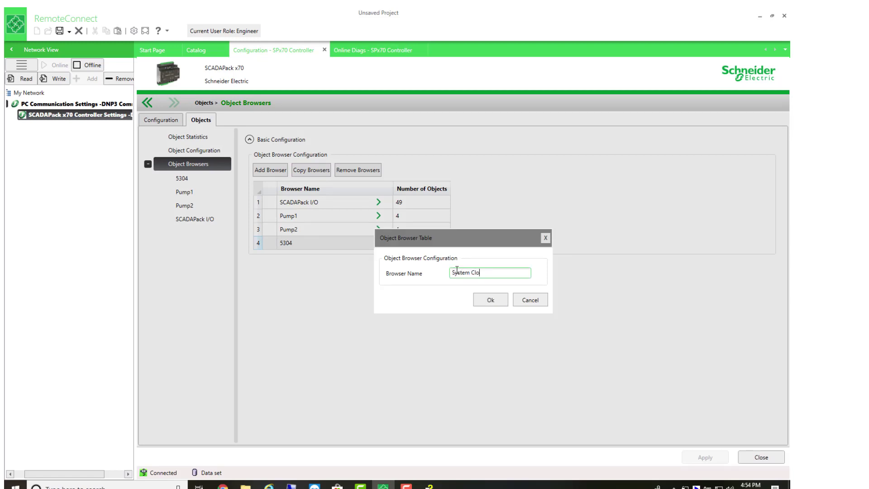
{"action": "type", "text": "ck"}
{"action": "left_click", "coordinate": [494, 302]}
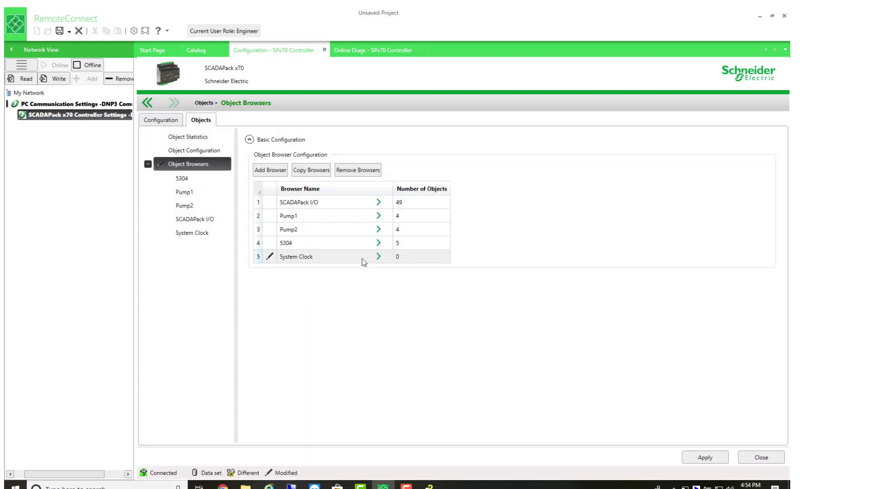
{"action": "left_click", "coordinate": [378, 257]}
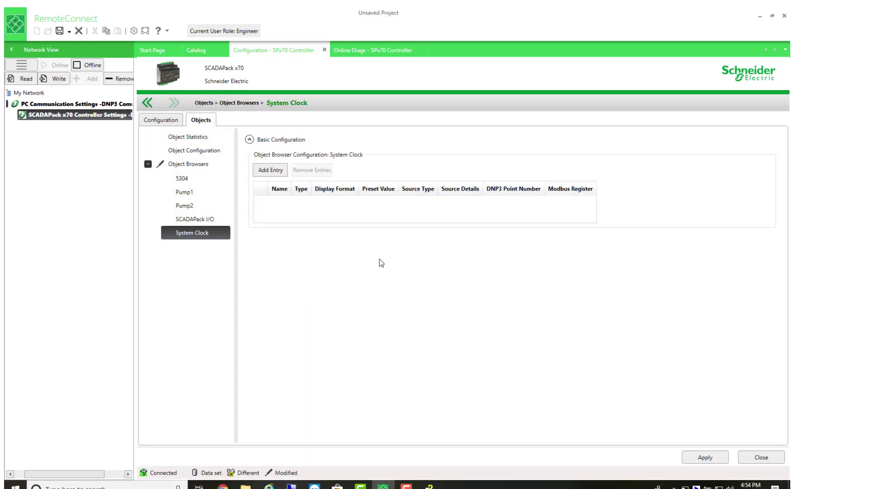
Start a System Clock entry, trying the group and single system data reference options.
{"action": "left_click", "coordinate": [261, 172]}
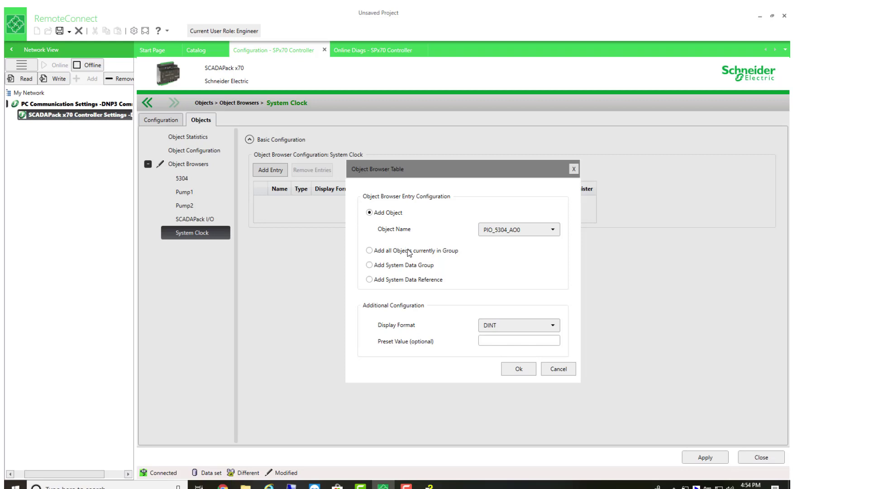
{"action": "left_click", "coordinate": [409, 251]}
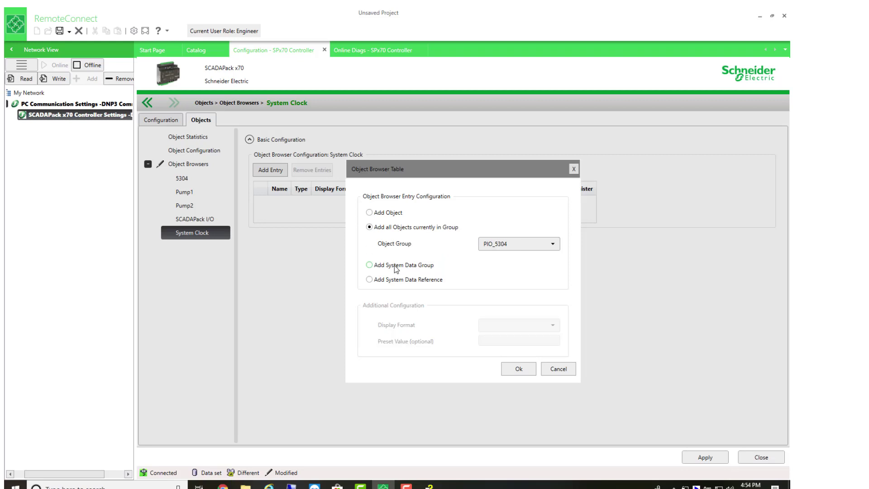
{"action": "left_click", "coordinate": [370, 266]}
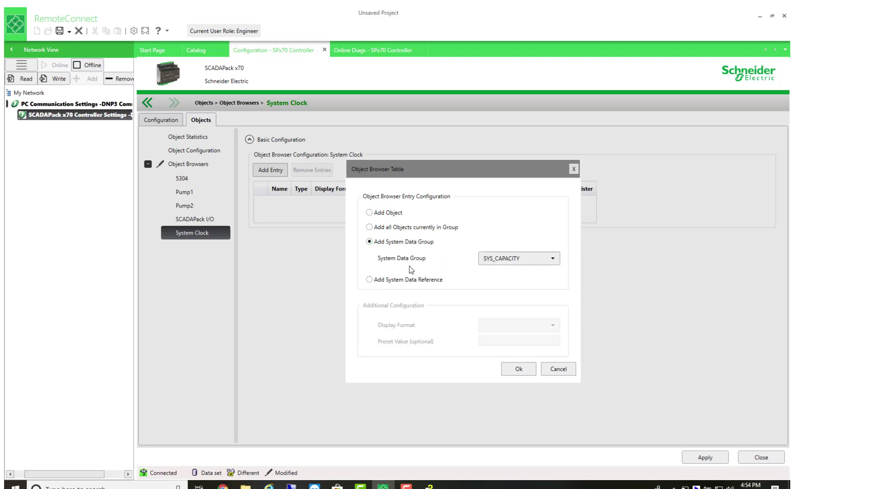
{"action": "left_click", "coordinate": [551, 260]}
{"action": "scroll", "coordinate": [503, 307], "scroll_direction": "down", "scroll_amount": 7}
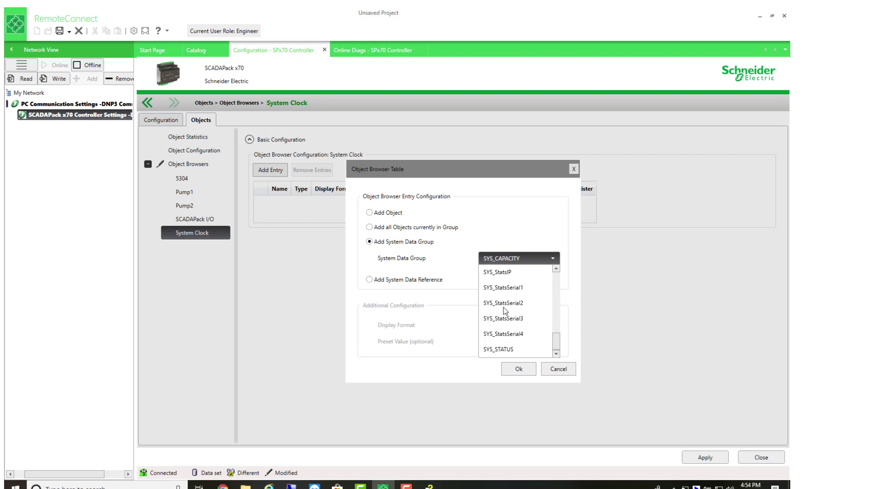
{"action": "left_click", "coordinate": [370, 282]}
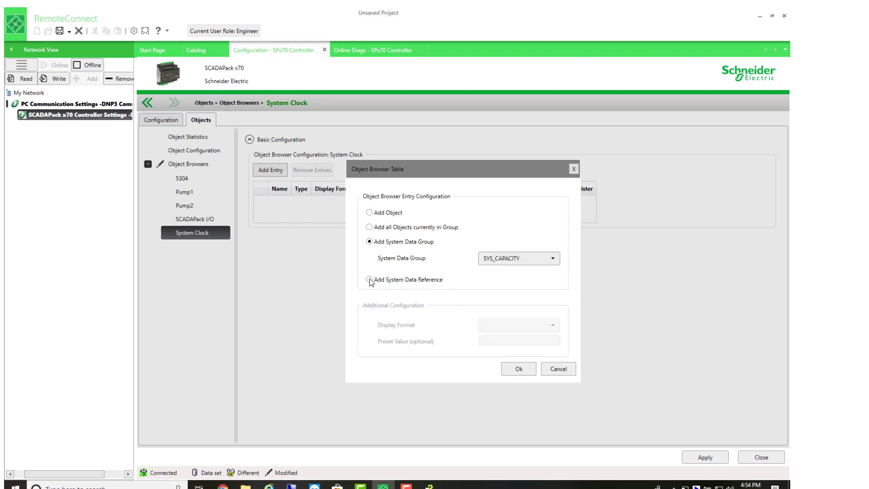
{"action": "left_click", "coordinate": [372, 281]}
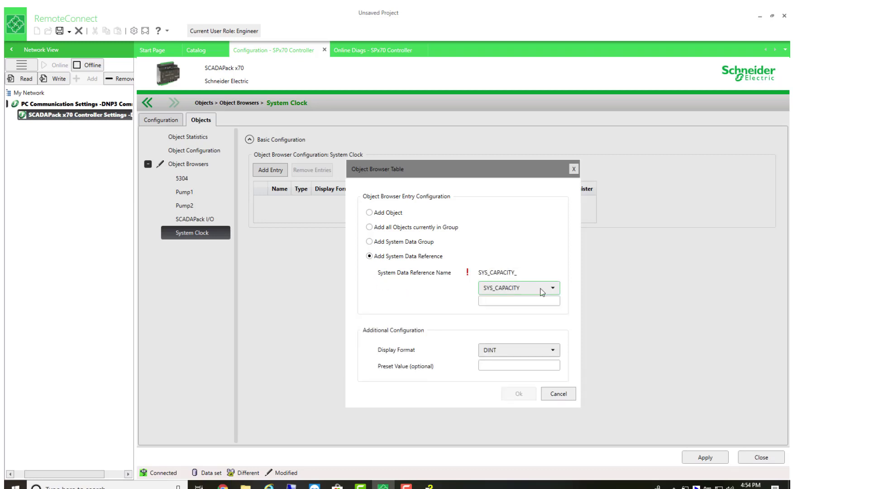
{"action": "left_click", "coordinate": [542, 301]}
Add the SYS_CLOCK system data group entry and apply the change.
{"action": "left_click", "coordinate": [370, 241]}
{"action": "left_click", "coordinate": [552, 258]}
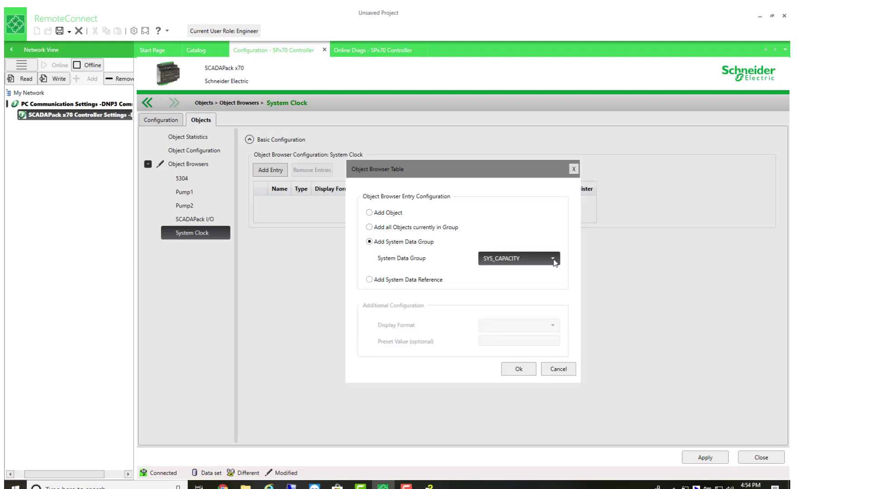
{"action": "left_click", "coordinate": [505, 288]}
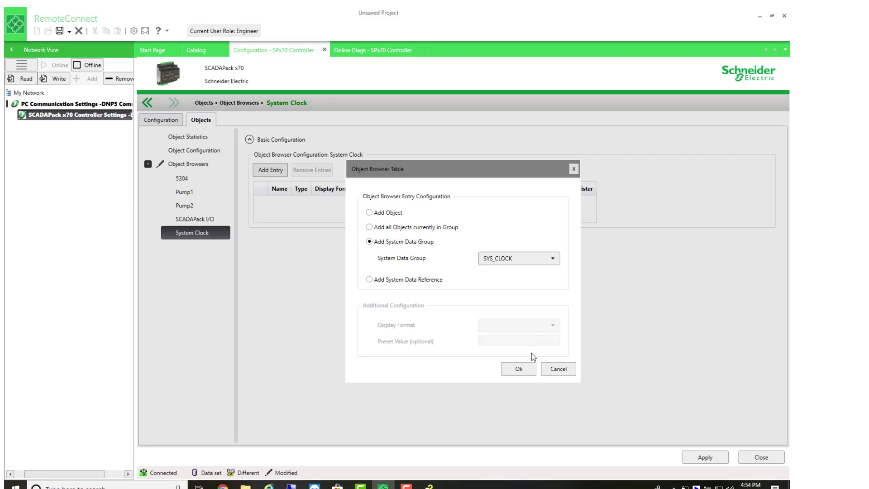
{"action": "left_click", "coordinate": [520, 368]}
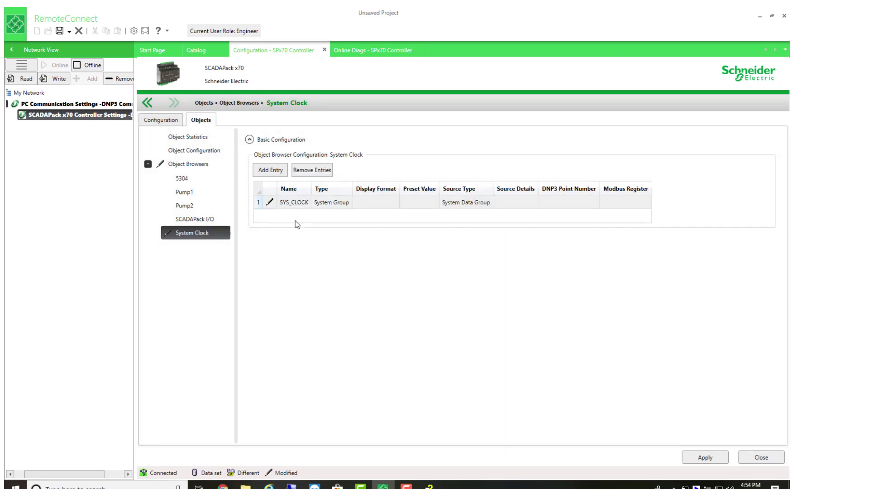
{"action": "left_click", "coordinate": [706, 455]}
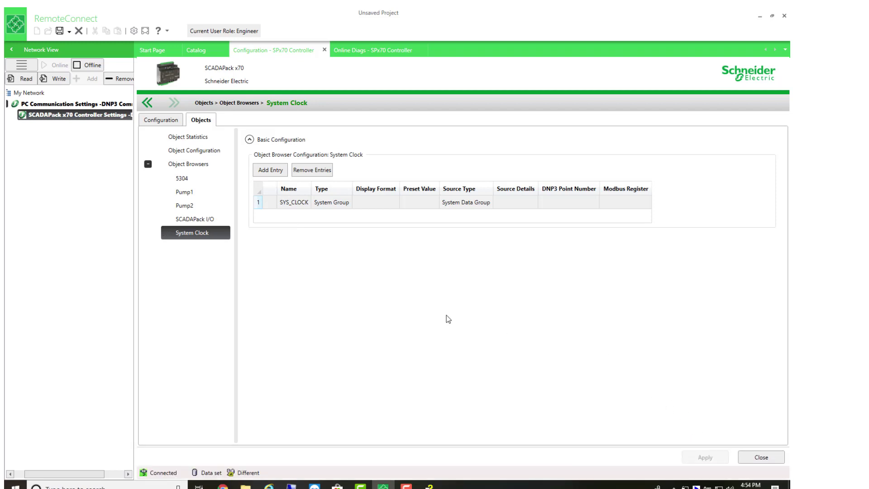
Open the System Clock browser in Online Diags > Objects and refresh its values.
{"action": "left_click", "coordinate": [370, 51]}
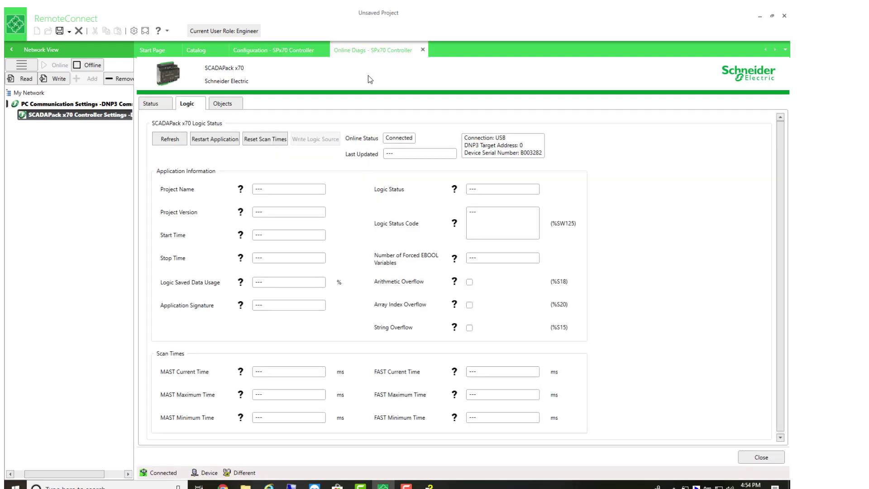
{"action": "left_click", "coordinate": [223, 103]}
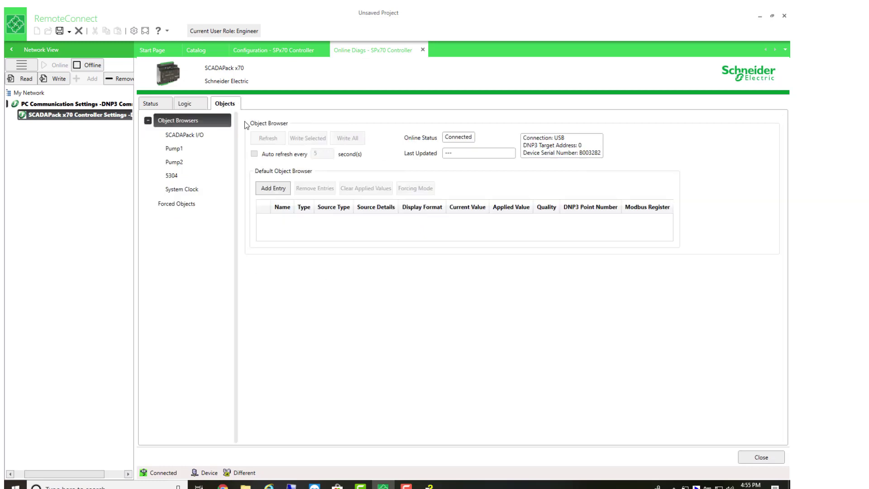
{"action": "left_click", "coordinate": [182, 190]}
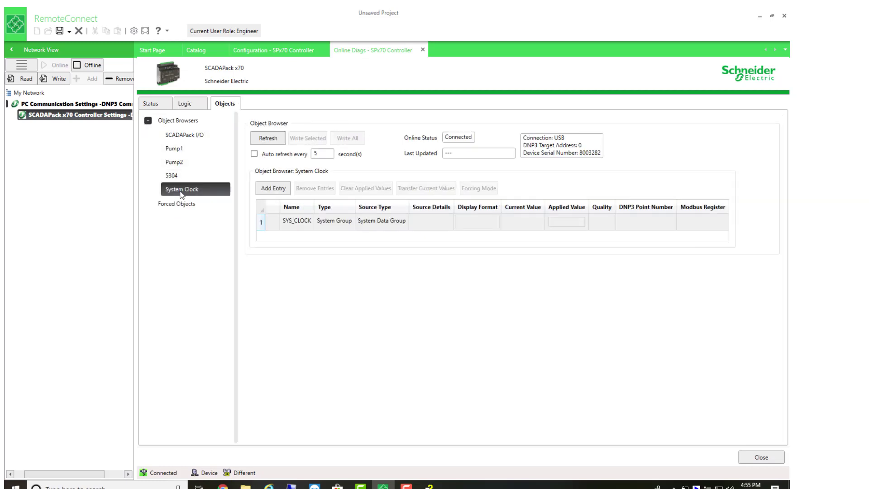
{"action": "left_click", "coordinate": [268, 139]}
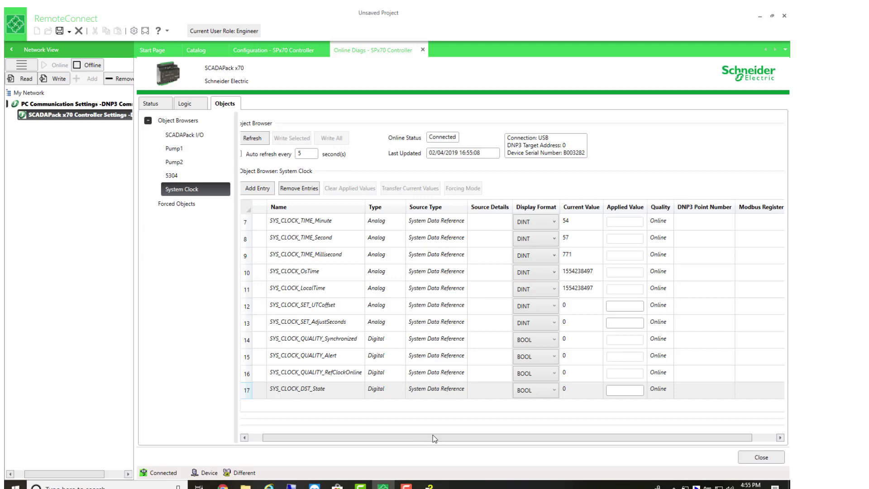
{"action": "left_click_drag", "start_coordinate": [432, 438], "coordinate": [419, 437]}
Enable auto refresh with a 1 second interval.
{"action": "left_click", "coordinate": [254, 154]}
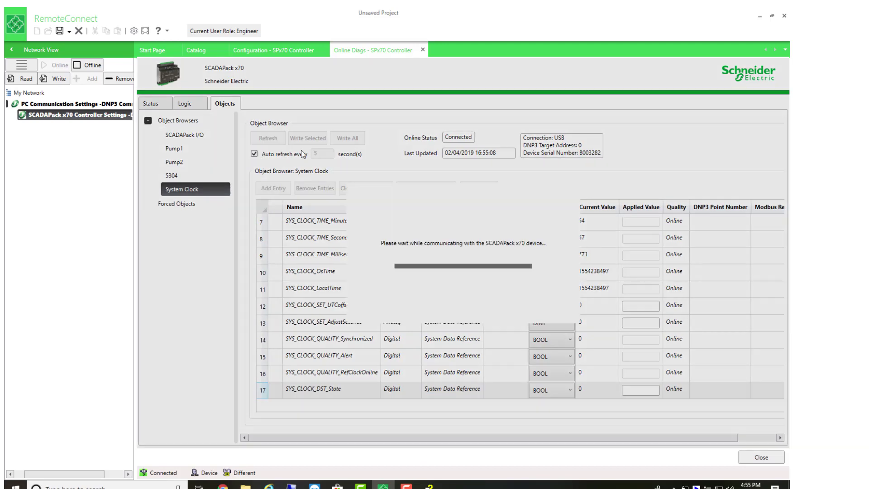
{"action": "left_click", "coordinate": [255, 154]}
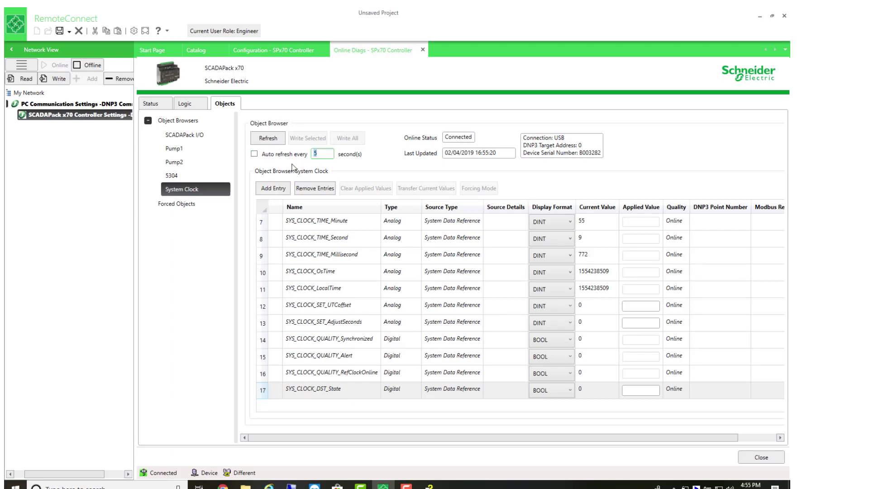
{"action": "type", "text": "1"}
{"action": "left_click", "coordinate": [255, 154]}
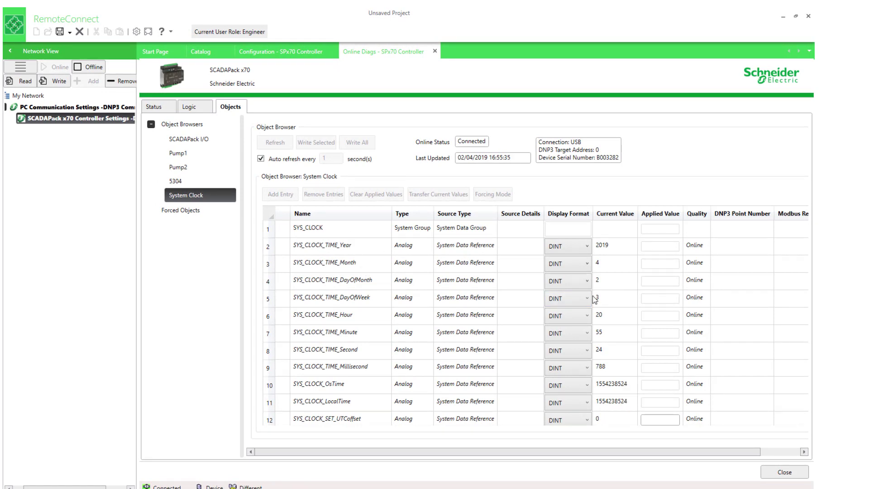
{"action": "scroll", "coordinate": [626, 343], "scroll_direction": "down", "scroll_amount": 2}
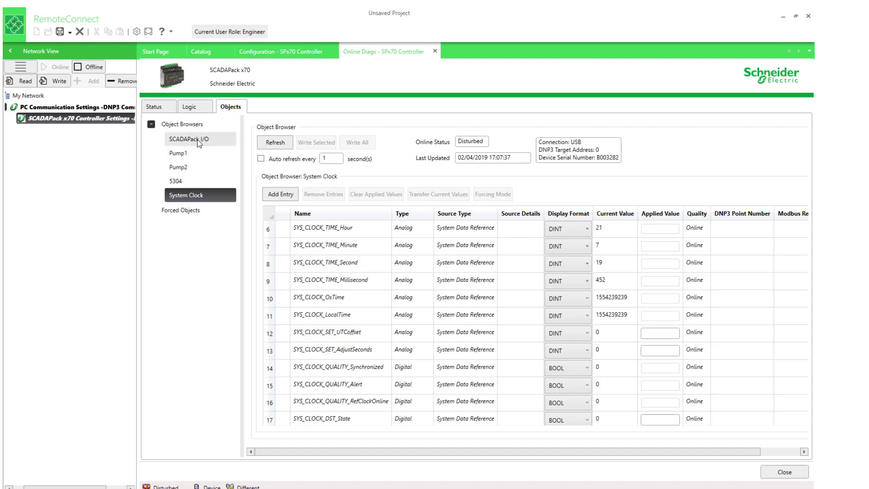
Add PIO_SP575_AI1 as a temporary entry in the live Pump1 browser and refresh its values (reads 7220).
{"action": "left_click", "coordinate": [184, 155]}
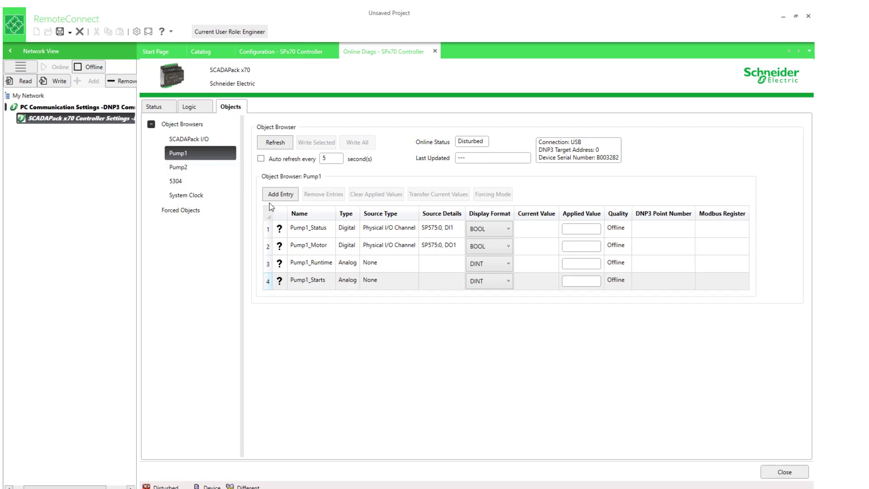
{"action": "left_click", "coordinate": [287, 194]}
{"action": "left_click", "coordinate": [512, 244]}
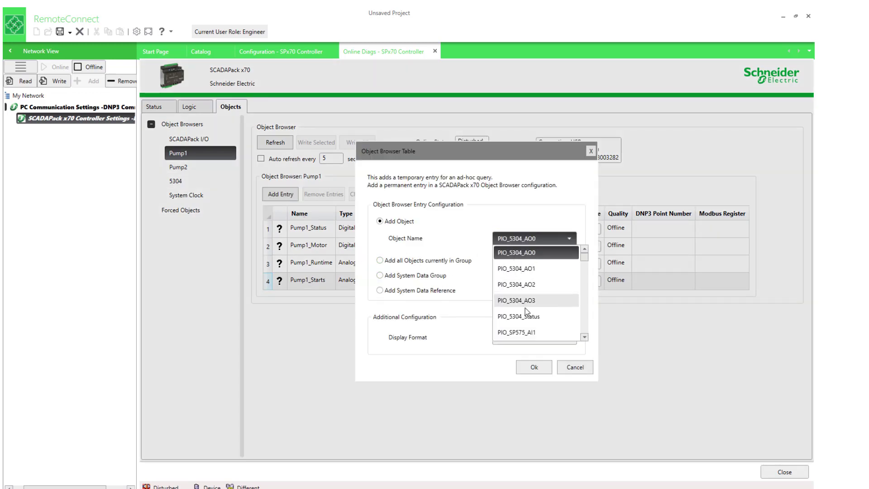
{"action": "scroll", "coordinate": [527, 310], "scroll_direction": "down", "scroll_amount": 1}
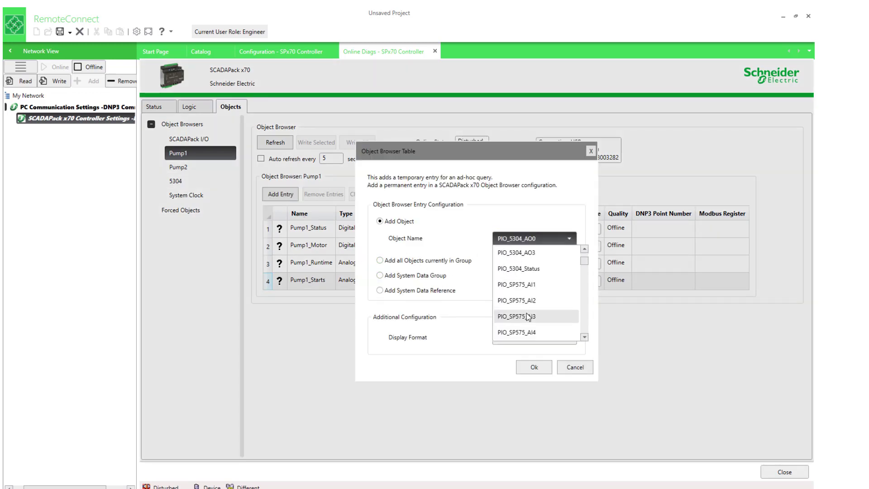
{"action": "left_click", "coordinate": [527, 288]}
{"action": "left_click", "coordinate": [533, 368]}
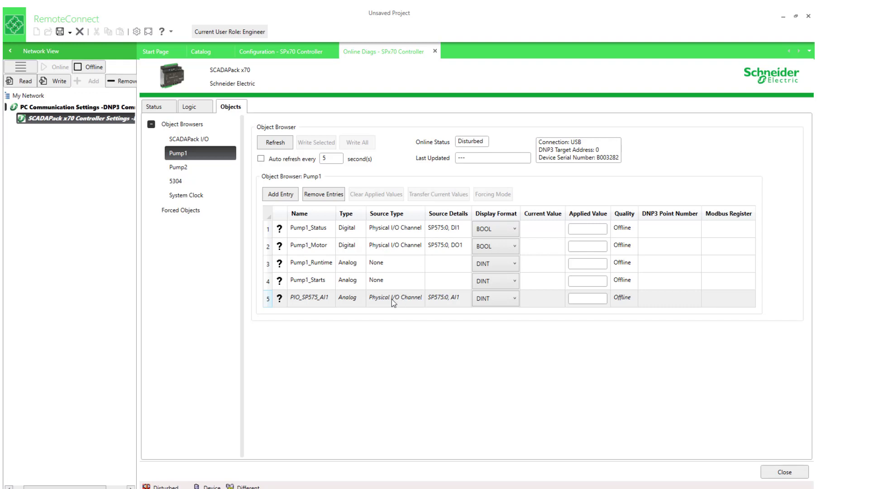
{"action": "left_click", "coordinate": [276, 143]}
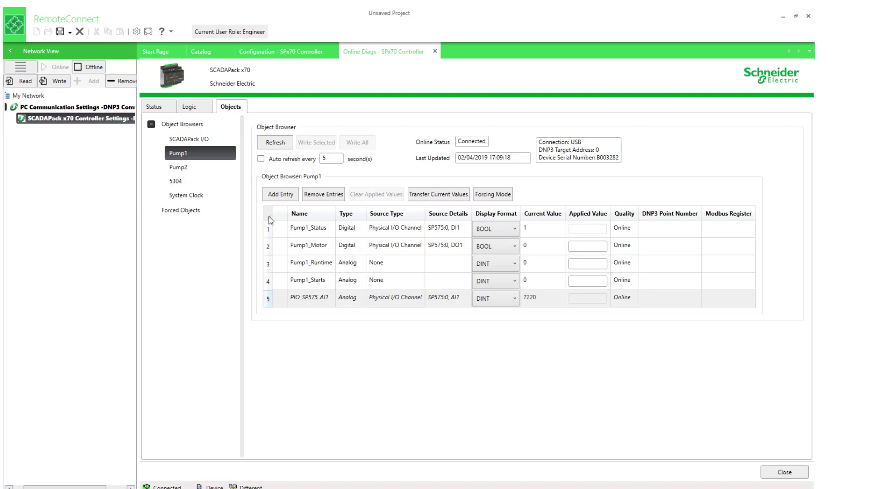
Add a PIO_5304_AO3 entry to the Default Object Browser and refresh it, showing value 0, Not Responding.
{"action": "left_click", "coordinate": [190, 127]}
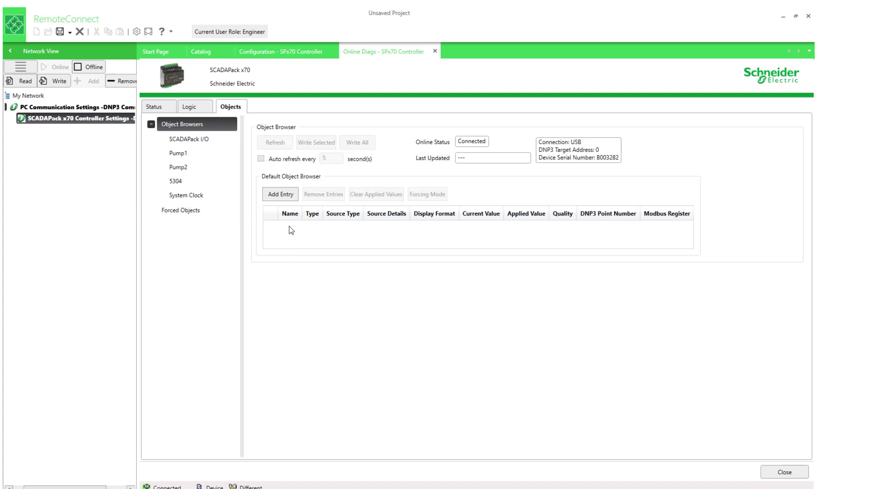
{"action": "left_click", "coordinate": [283, 195]}
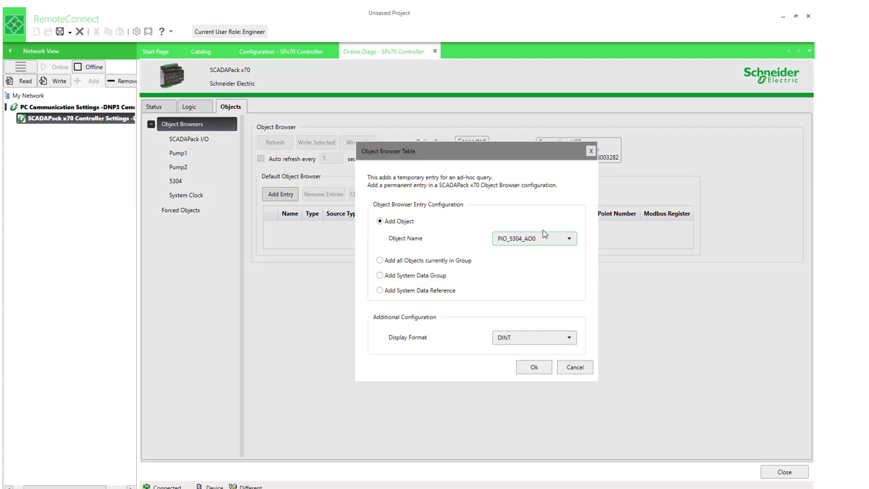
{"action": "left_click", "coordinate": [550, 239]}
{"action": "left_click", "coordinate": [528, 301]}
{"action": "left_click", "coordinate": [532, 373]}
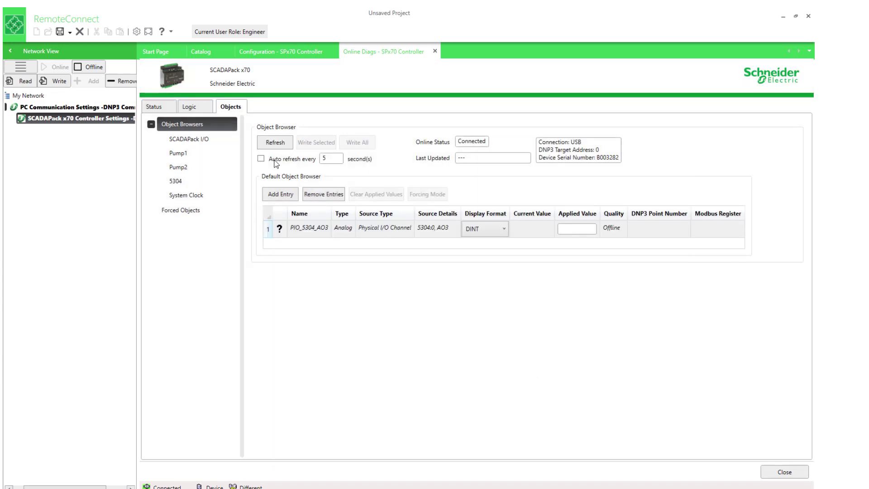
{"action": "left_click", "coordinate": [274, 143]}
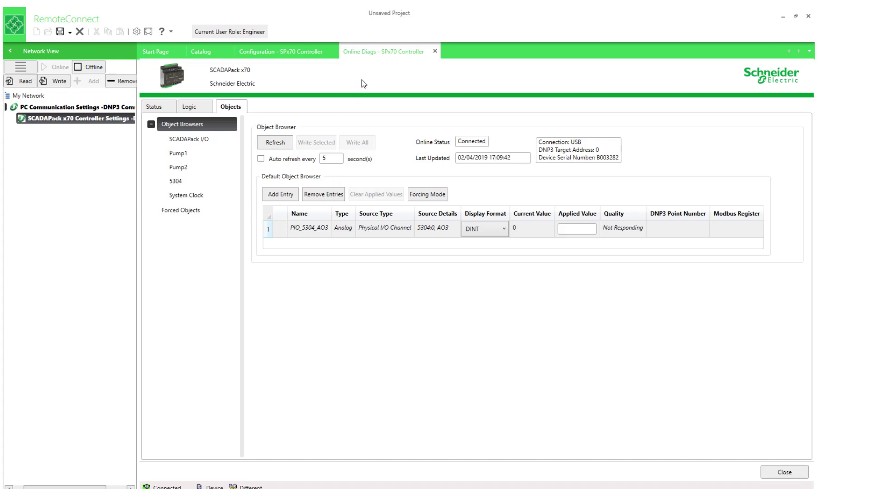
In the Pump1 browser configuration, add the single object PIO_SP575_AI1 as a fifth entry and apply.
{"action": "left_click", "coordinate": [297, 53]}
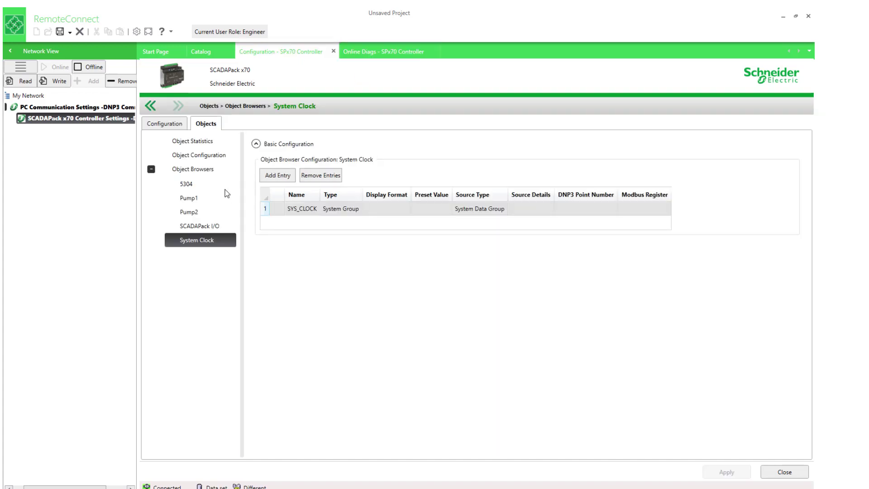
{"action": "left_click", "coordinate": [195, 200]}
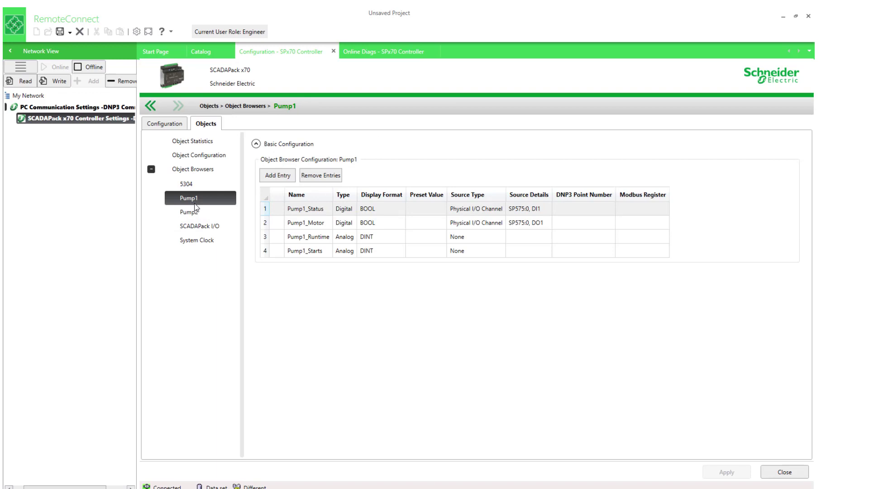
{"action": "left_click", "coordinate": [283, 176]}
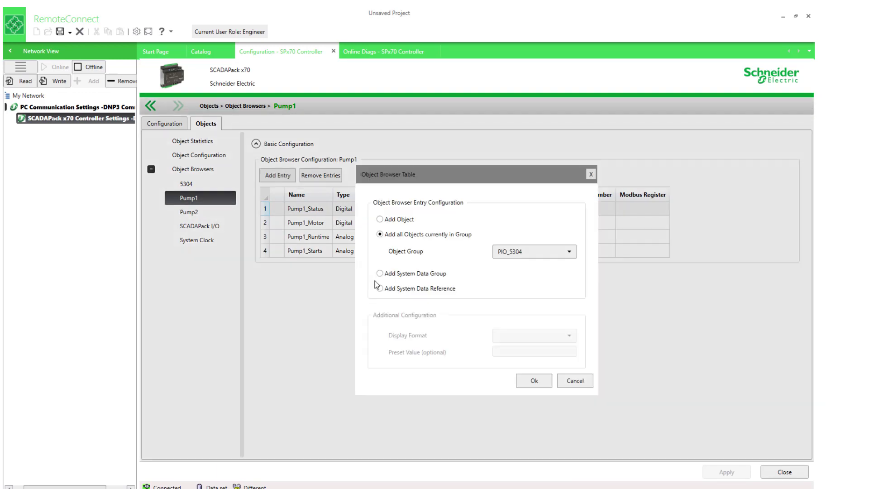
{"action": "left_click", "coordinate": [512, 256]}
{"action": "left_click", "coordinate": [391, 221]}
{"action": "left_click", "coordinate": [392, 222]}
{"action": "left_click", "coordinate": [514, 240]}
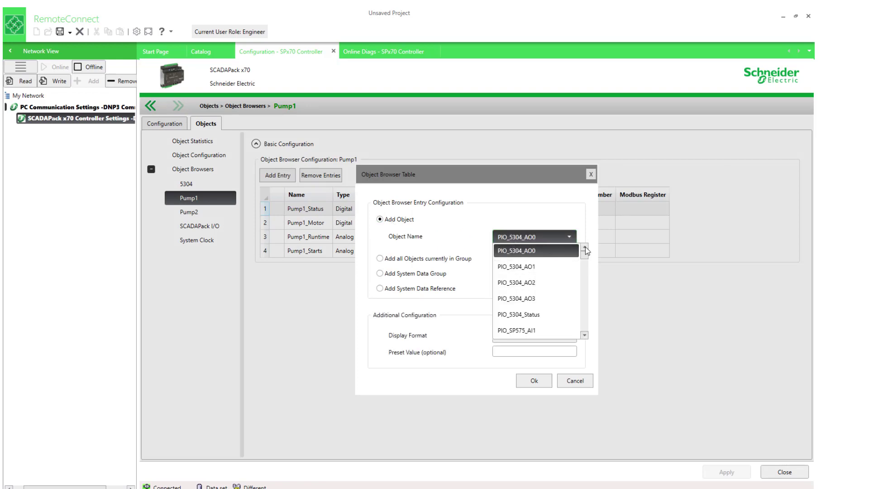
{"action": "scroll", "coordinate": [539, 292], "scroll_direction": "down", "scroll_amount": 3}
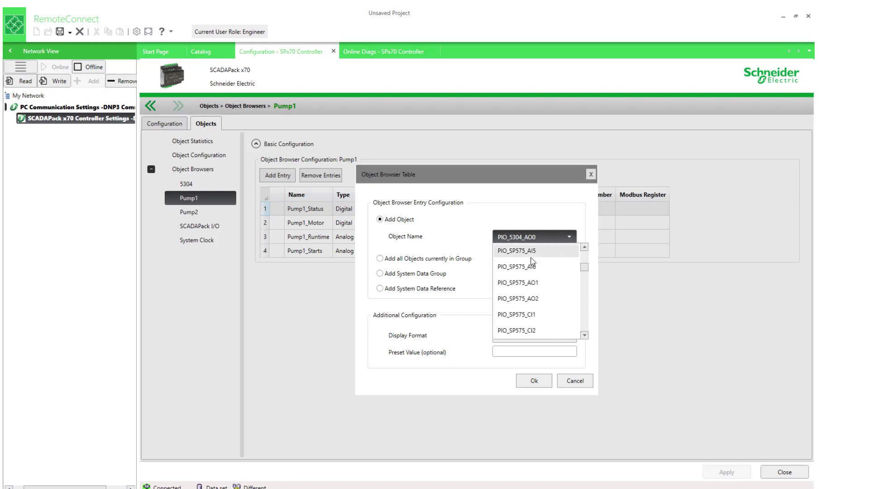
{"action": "scroll", "coordinate": [533, 267], "scroll_direction": "up", "scroll_amount": 2}
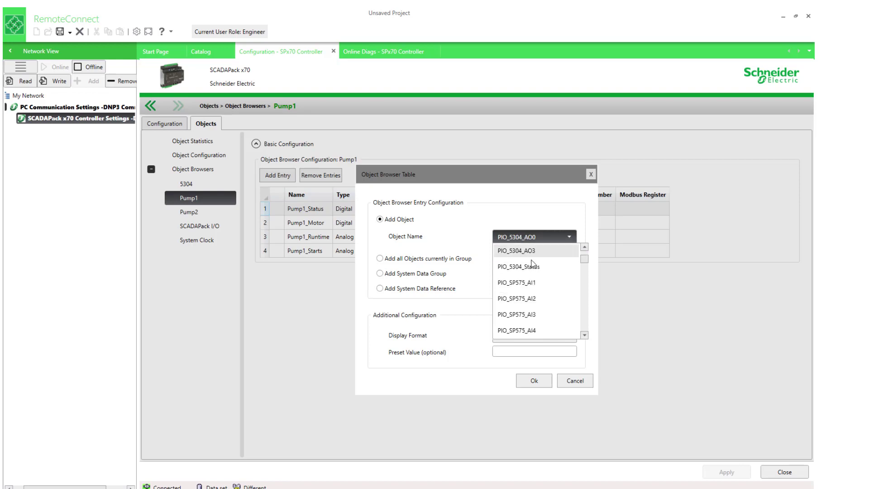
{"action": "left_click", "coordinate": [534, 283]}
{"action": "left_click", "coordinate": [534, 380]}
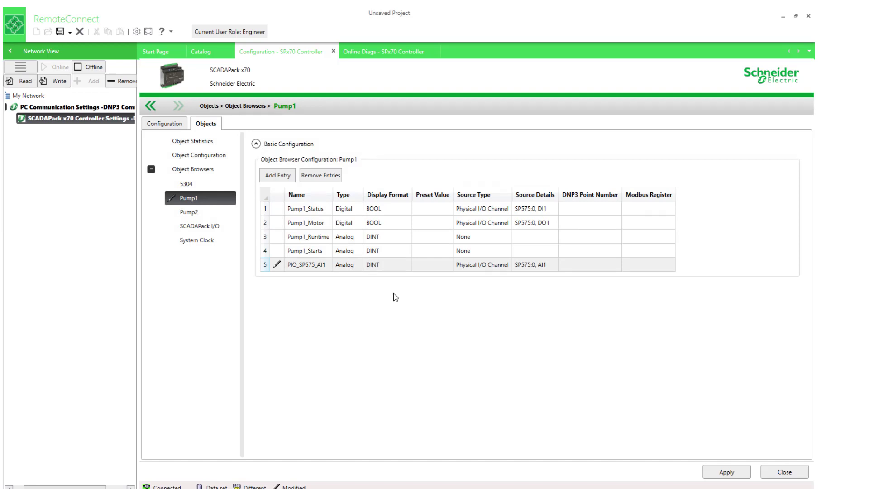
{"action": "left_click", "coordinate": [718, 472]}
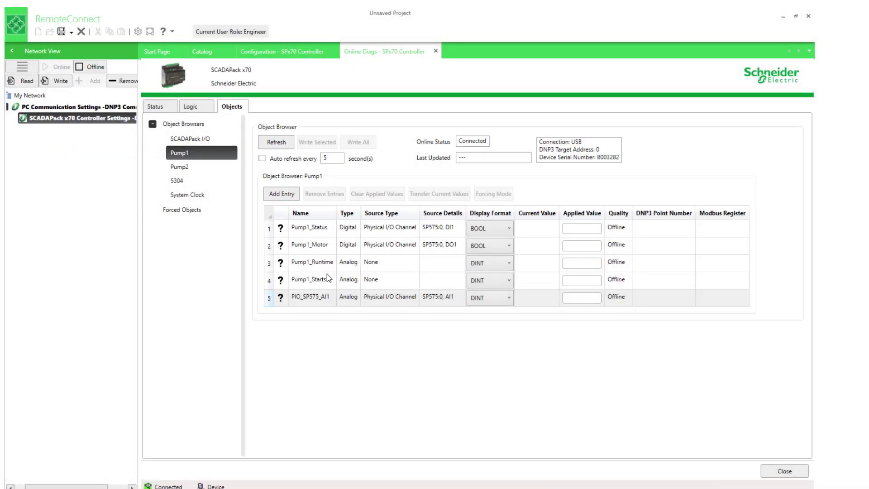
Refresh Pump1's values, then enter 123 as Pump1_Runtime's applied value and write it to the controller.
{"action": "left_click", "coordinate": [327, 263]}
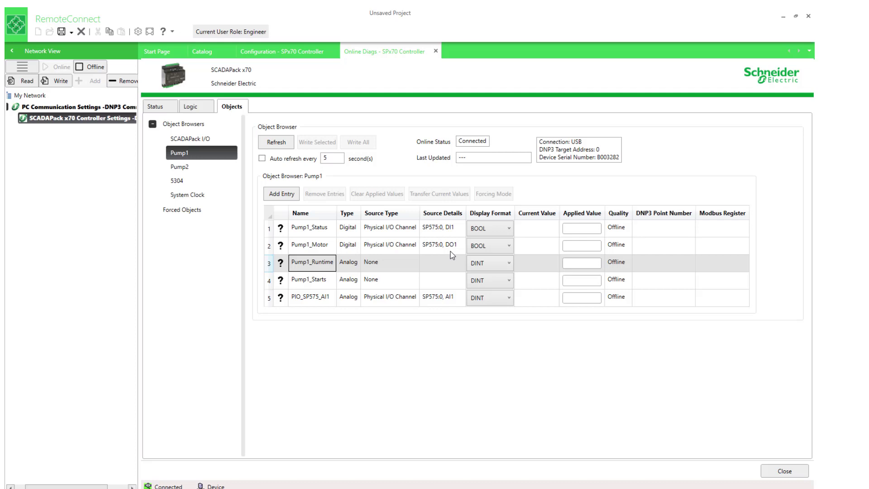
{"action": "left_click", "coordinate": [281, 143]}
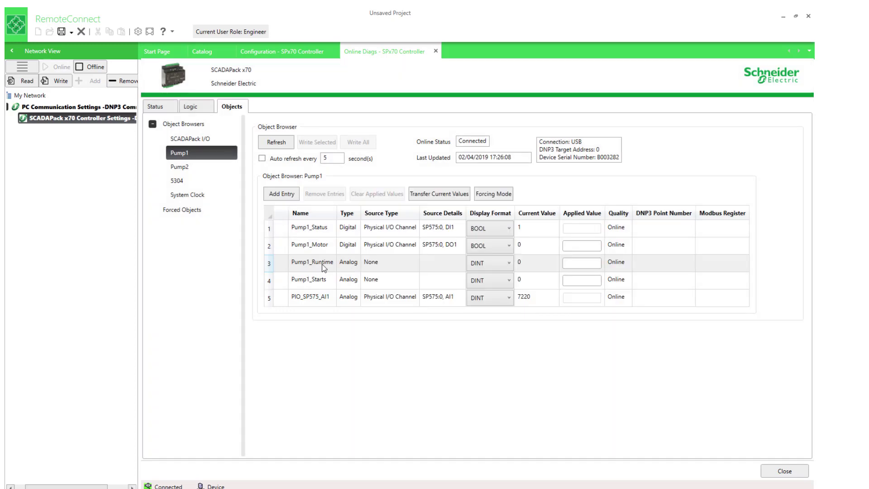
{"action": "left_click", "coordinate": [572, 263]}
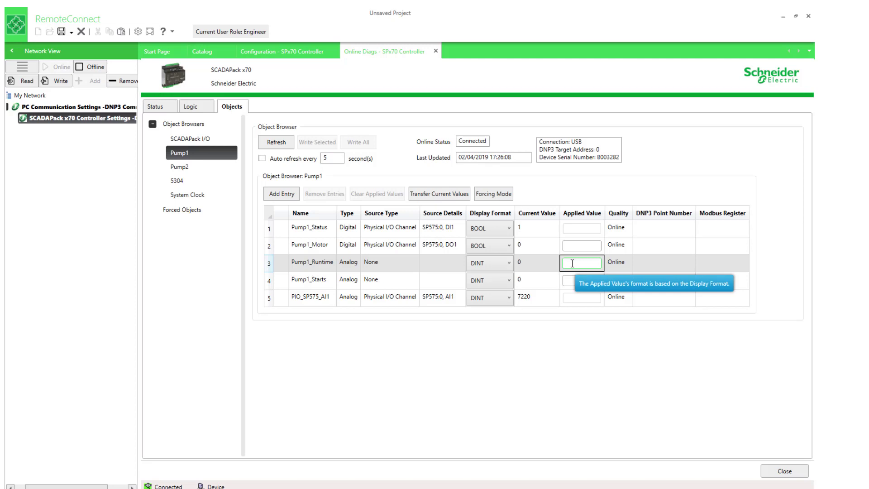
{"action": "type", "text": "123"}
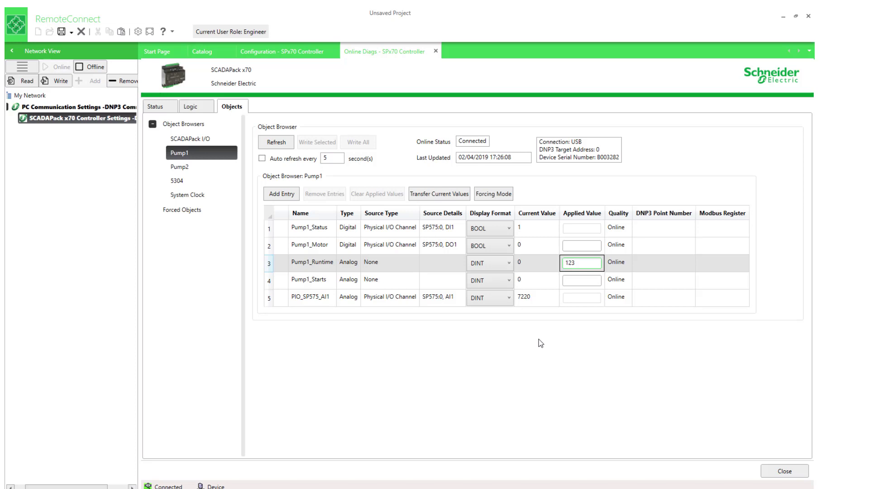
{"action": "left_click", "coordinate": [548, 269]}
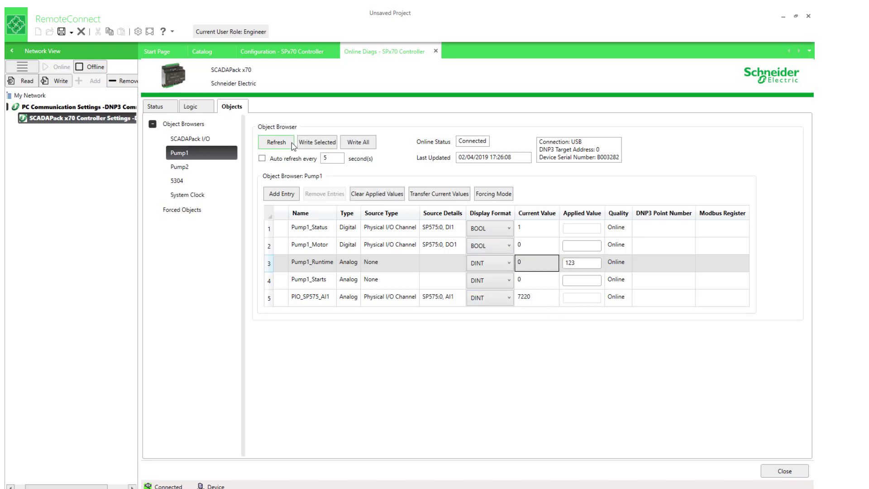
{"action": "left_click", "coordinate": [313, 144]}
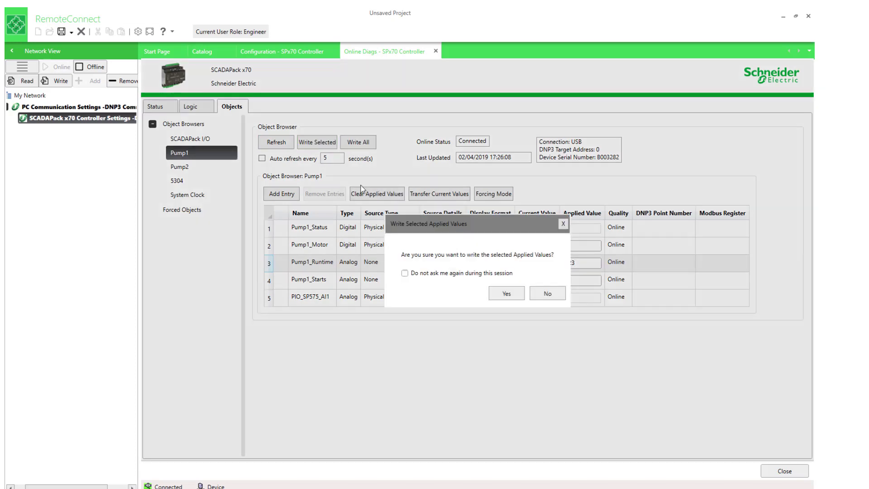
{"action": "left_click", "coordinate": [507, 293]}
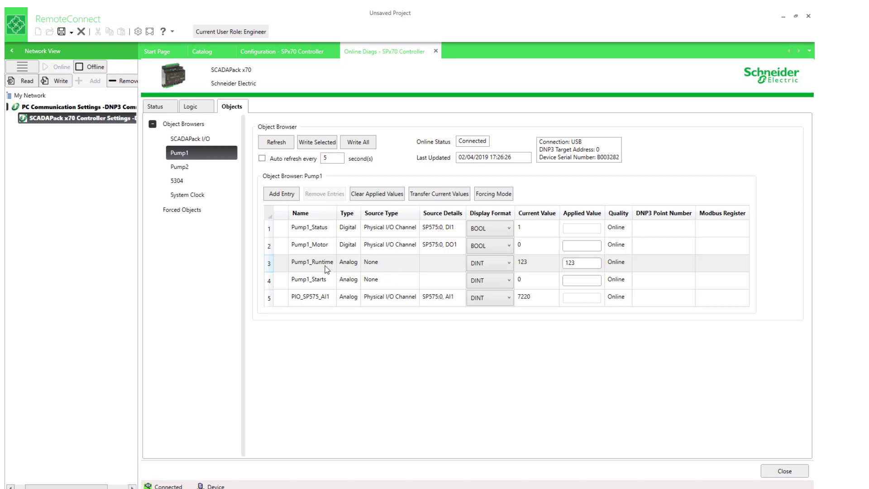
In Object Configuration, change Pump1_Runtime's logic variable type to T_SPx70_REAL.
{"action": "left_click", "coordinate": [297, 53]}
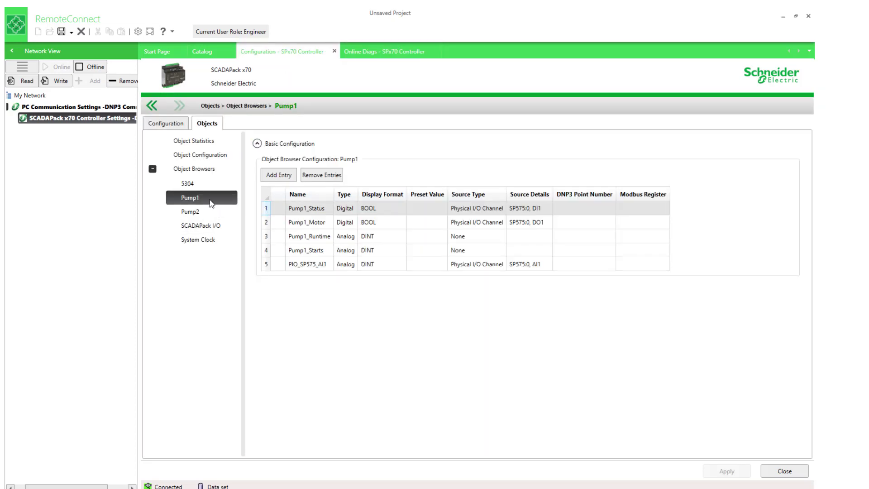
{"action": "left_click", "coordinate": [201, 155]}
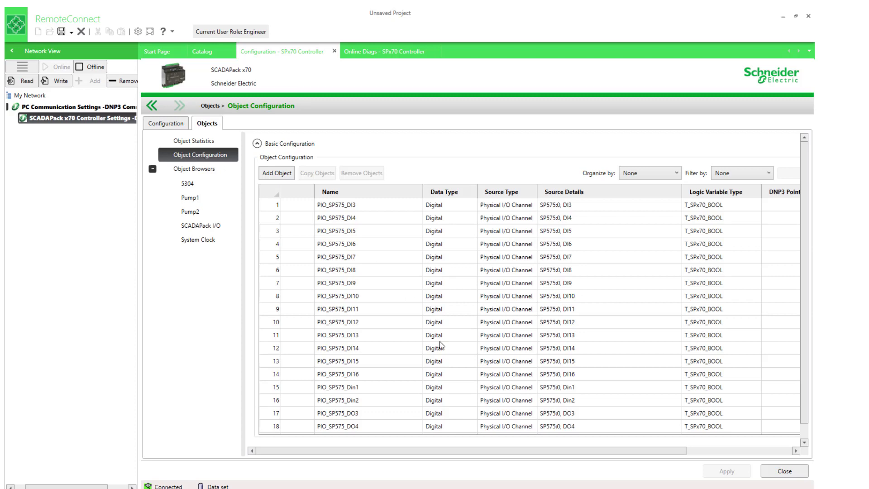
{"action": "scroll", "coordinate": [414, 348], "scroll_direction": "down", "scroll_amount": 4}
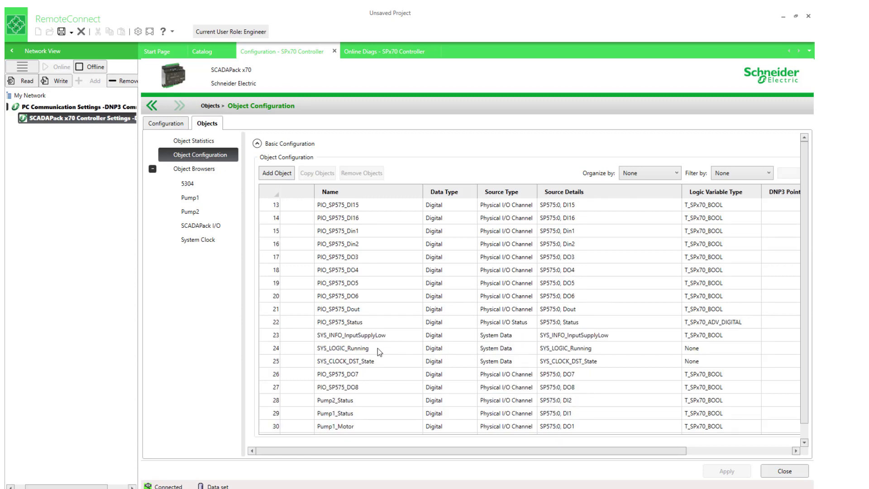
{"action": "scroll", "coordinate": [378, 348], "scroll_direction": "down", "scroll_amount": 4}
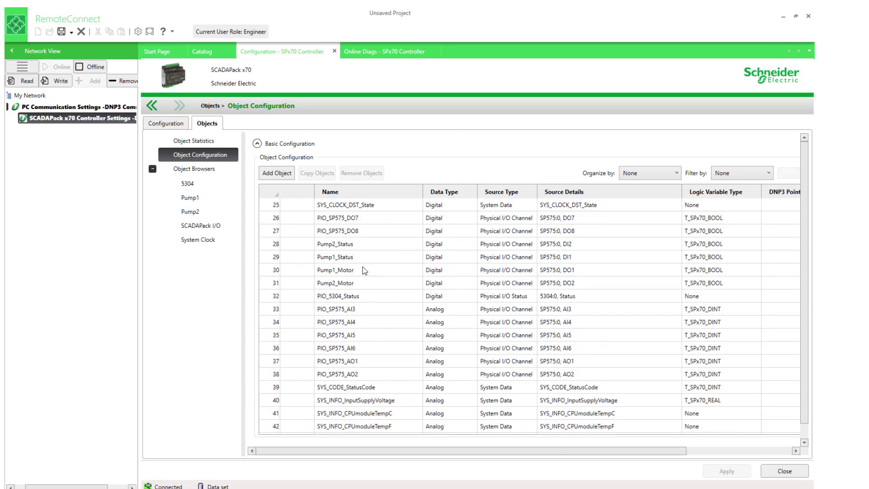
{"action": "scroll", "coordinate": [362, 267], "scroll_direction": "down", "scroll_amount": 3}
{"action": "left_click", "coordinate": [366, 352]}
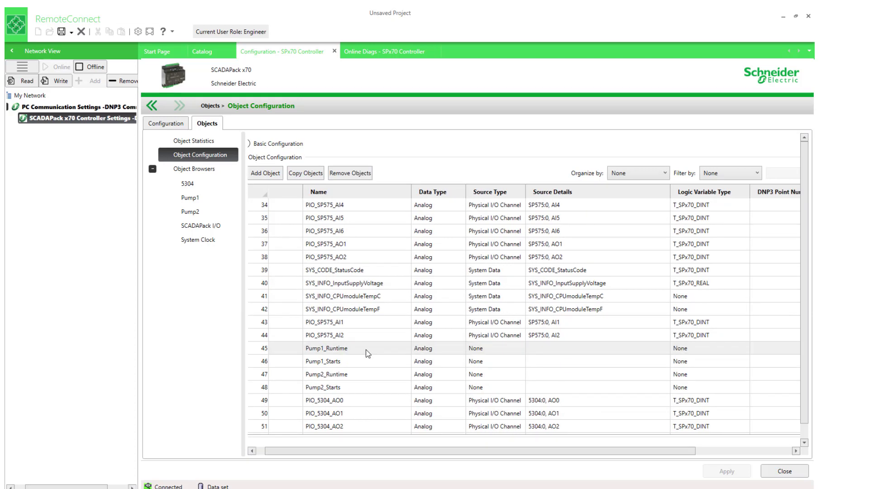
{"action": "double_click", "coordinate": [367, 353]}
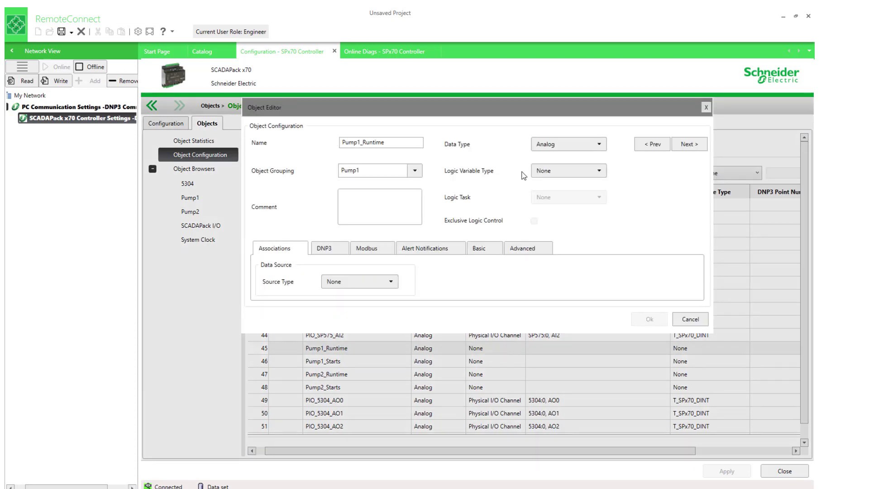
{"action": "left_click", "coordinate": [545, 176]}
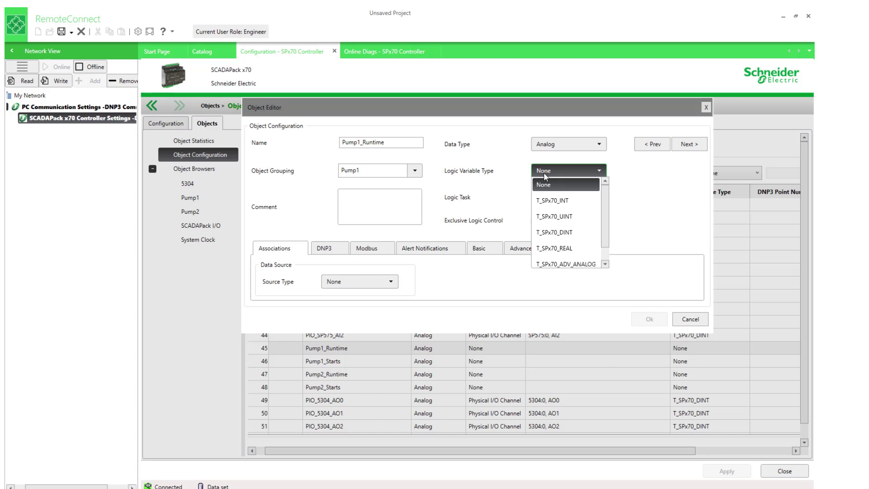
{"action": "left_click", "coordinate": [553, 248]}
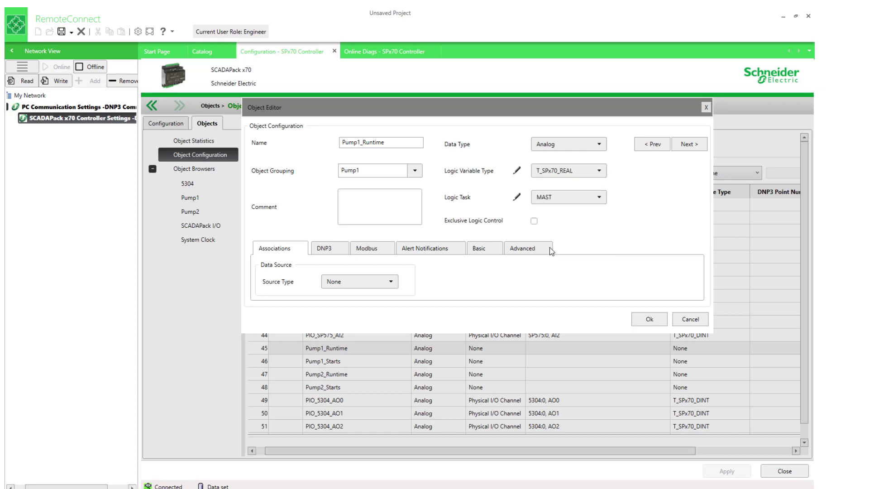
{"action": "left_click", "coordinate": [649, 319]}
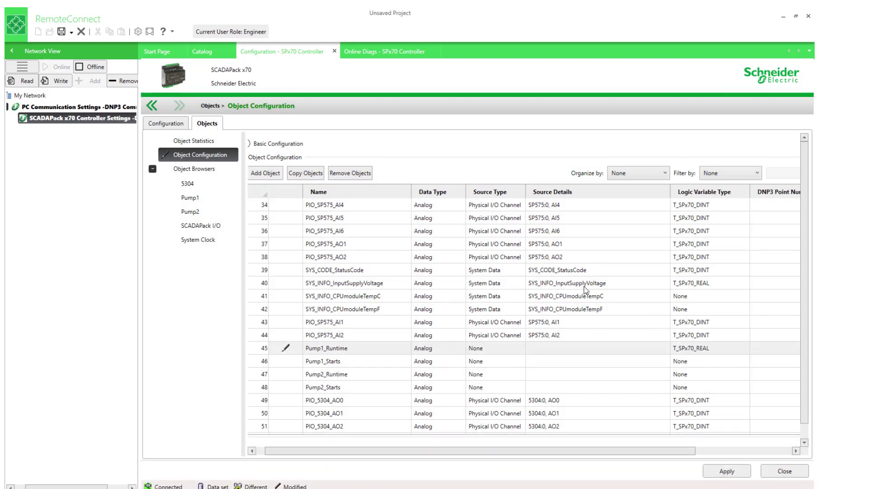
Apply the changes and write the configuration and logic to the controller.
{"action": "left_click", "coordinate": [738, 476]}
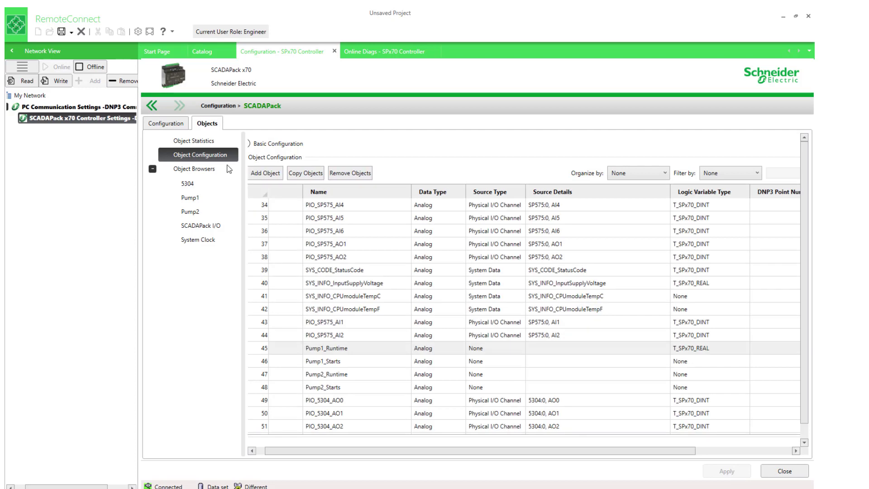
{"action": "left_click", "coordinate": [55, 81]}
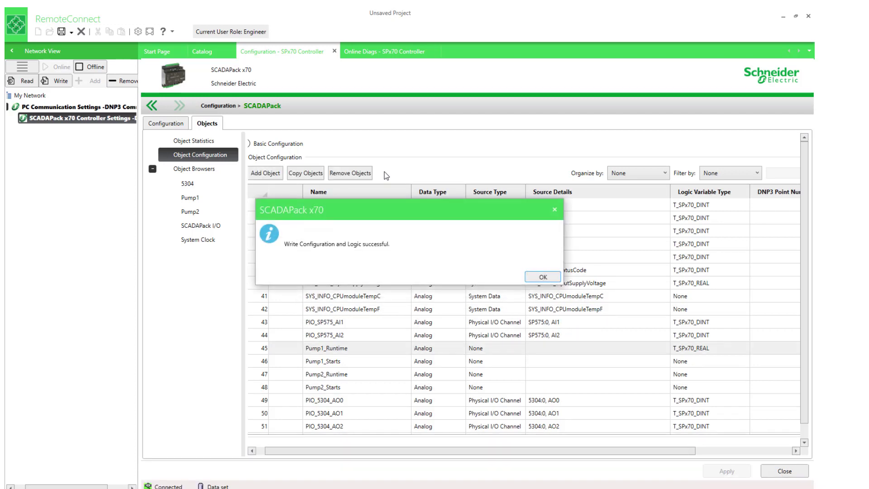
{"action": "left_click", "coordinate": [543, 277]}
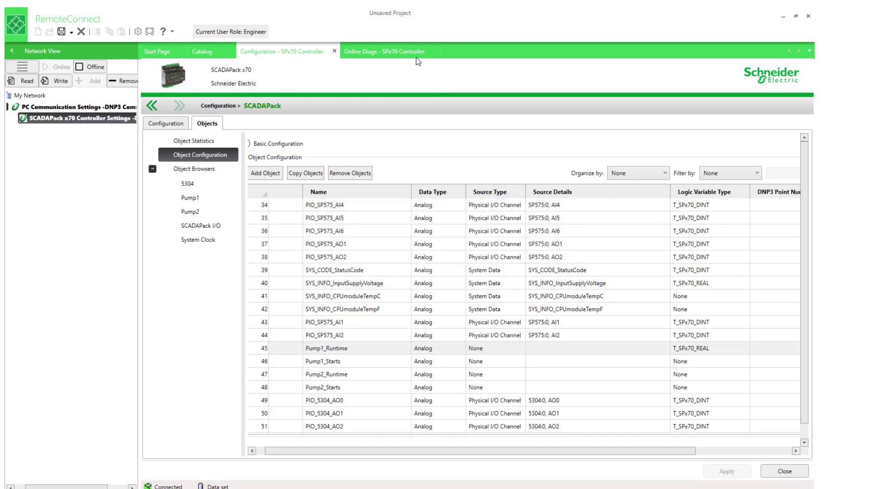
{"action": "left_click", "coordinate": [413, 53]}
Refresh the Pump1 browser and enter 12.34 as Pump1_Runtime's applied value.
{"action": "left_click", "coordinate": [181, 153]}
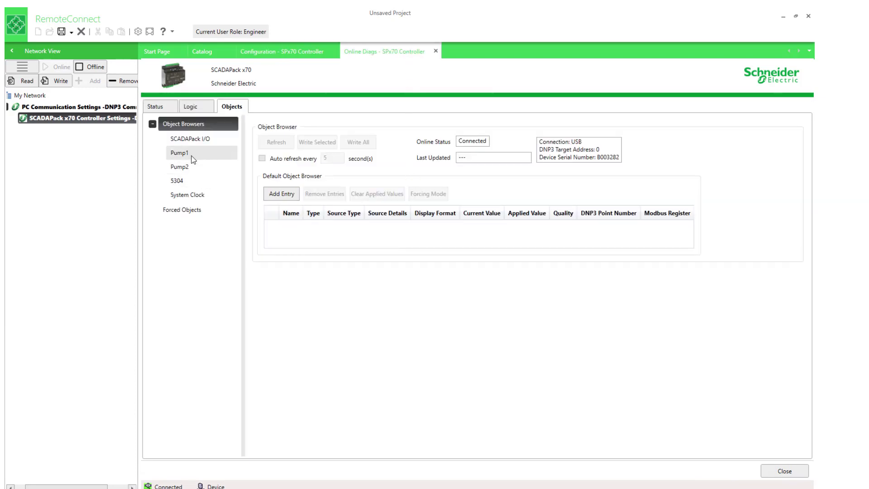
{"action": "left_click", "coordinate": [275, 143]}
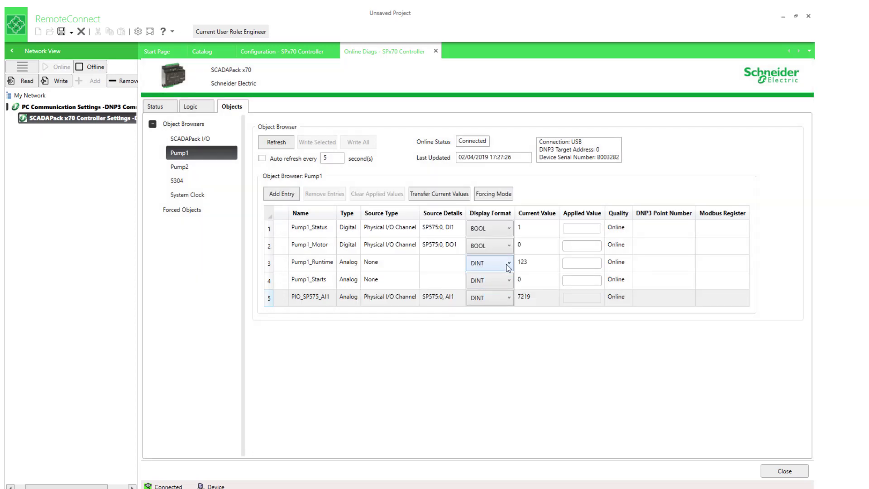
{"action": "left_click", "coordinate": [575, 263]}
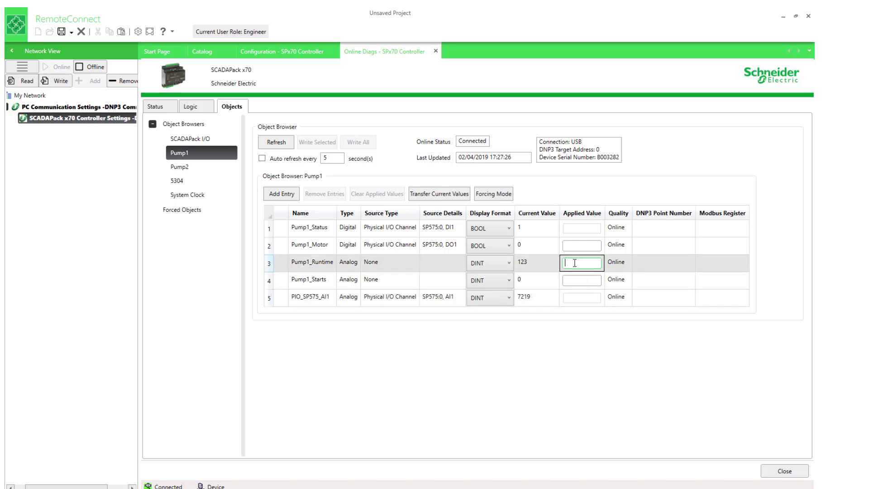
{"action": "type", "text": "12.34"}
{"action": "left_click", "coordinate": [548, 264]}
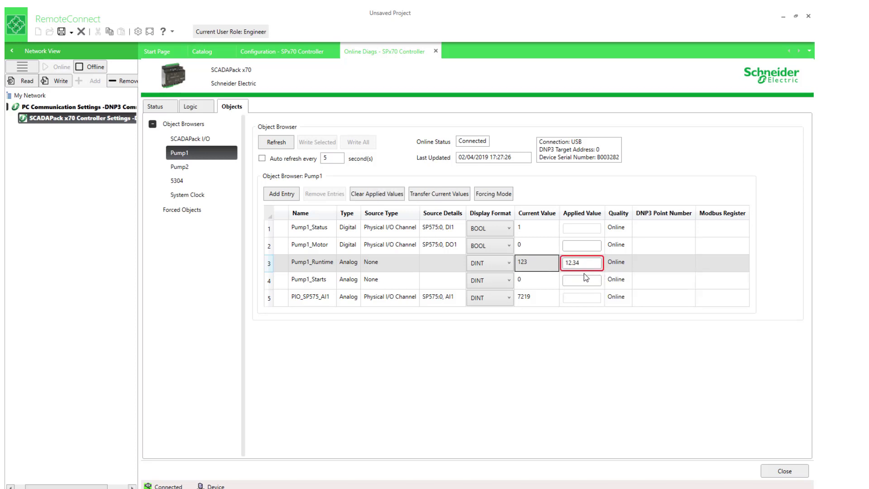
Set Pump1_Runtime's display format to REAL (Eng) and write 12.34 to the controller.
{"action": "mouse_move", "coordinate": [588, 263]}
{"action": "left_click", "coordinate": [509, 263]}
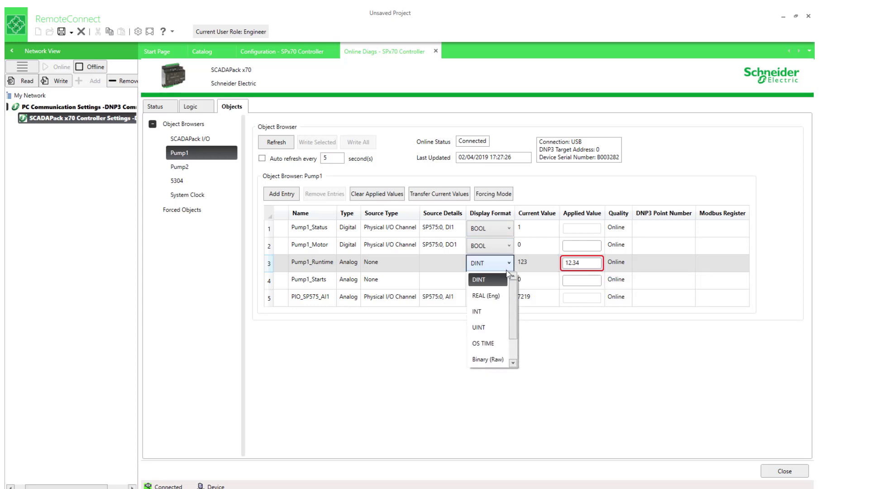
{"action": "left_click", "coordinate": [500, 297]}
{"action": "left_click", "coordinate": [581, 262]}
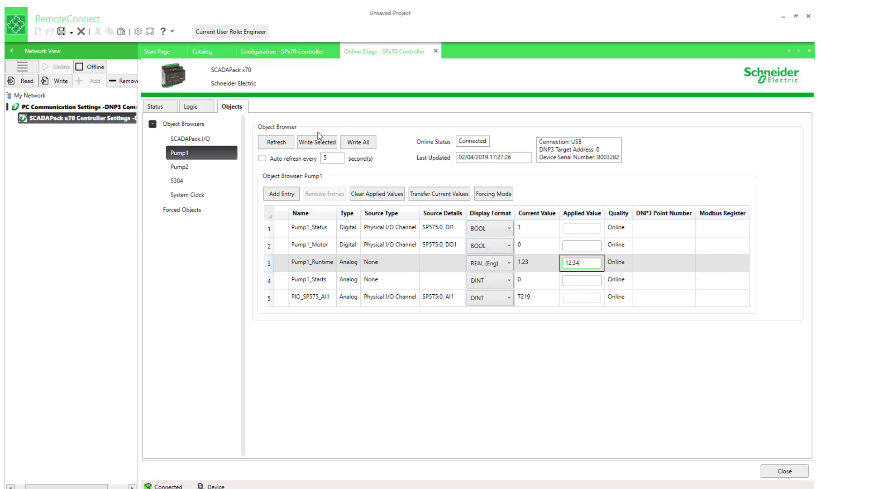
{"action": "left_click", "coordinate": [306, 145]}
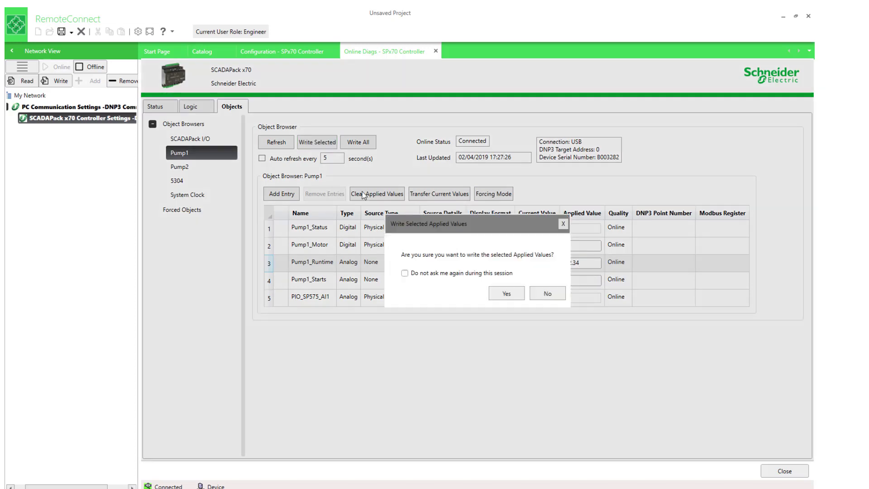
{"action": "left_click", "coordinate": [499, 294]}
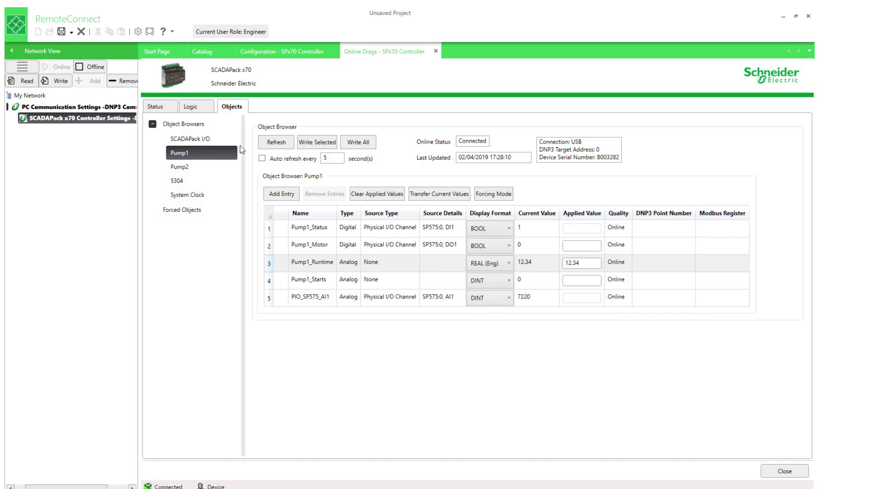
Browse the SCADAPack I/O, 5304 and Pump1 browsers, finishing on System Clock with its SYS_CLOCK entry.
{"action": "left_click", "coordinate": [210, 137]}
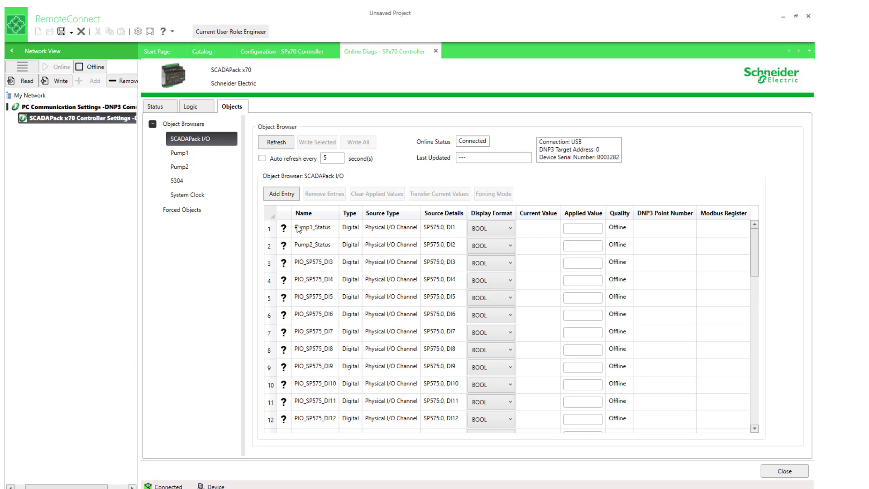
{"action": "left_click", "coordinate": [213, 187]}
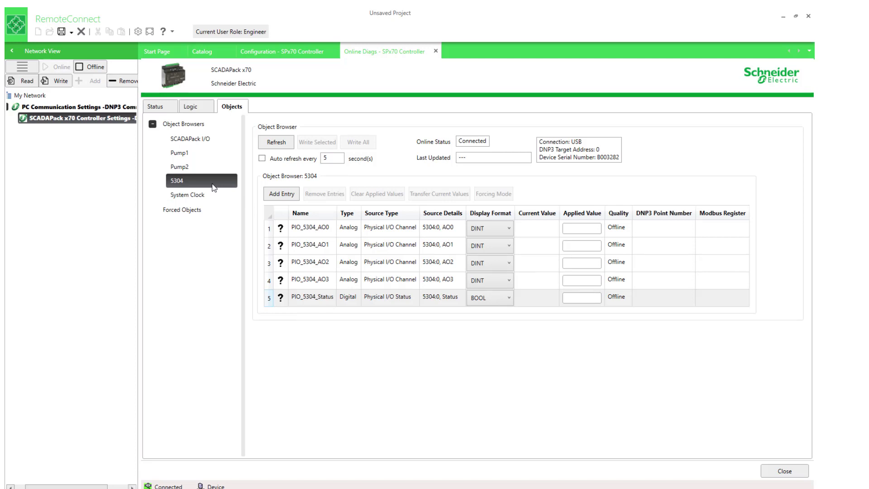
{"action": "left_click", "coordinate": [213, 156]}
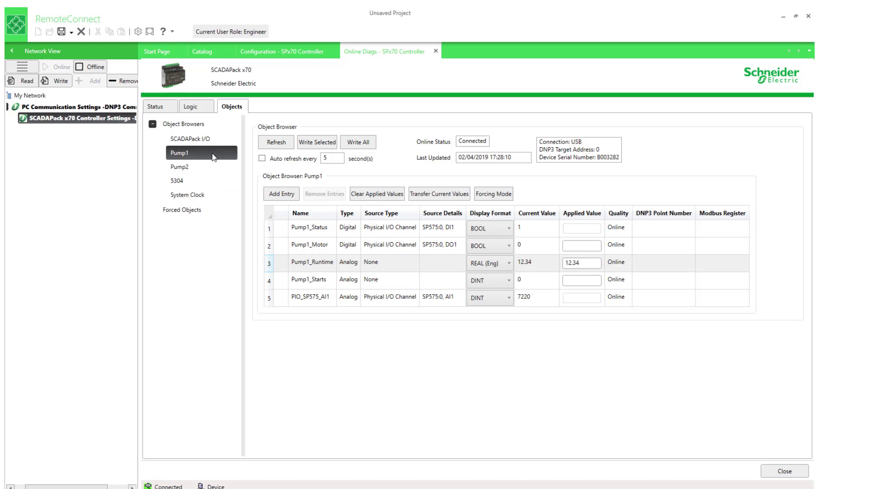
{"action": "left_click", "coordinate": [194, 198]}
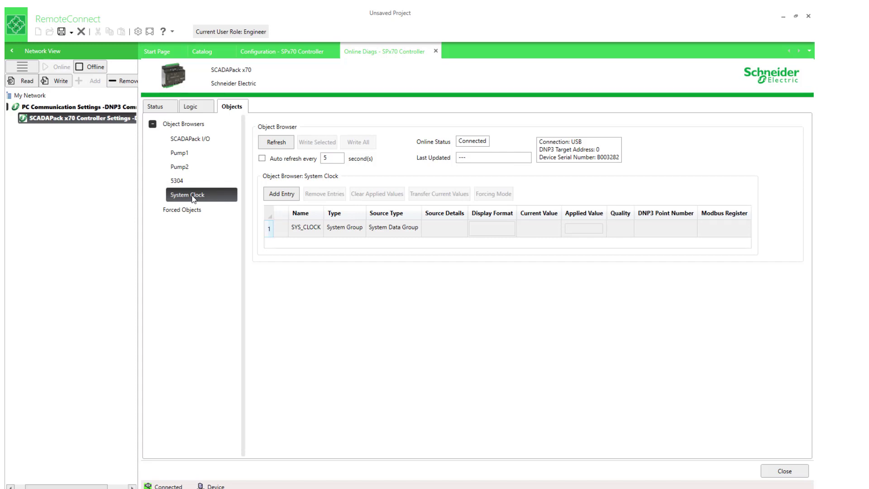